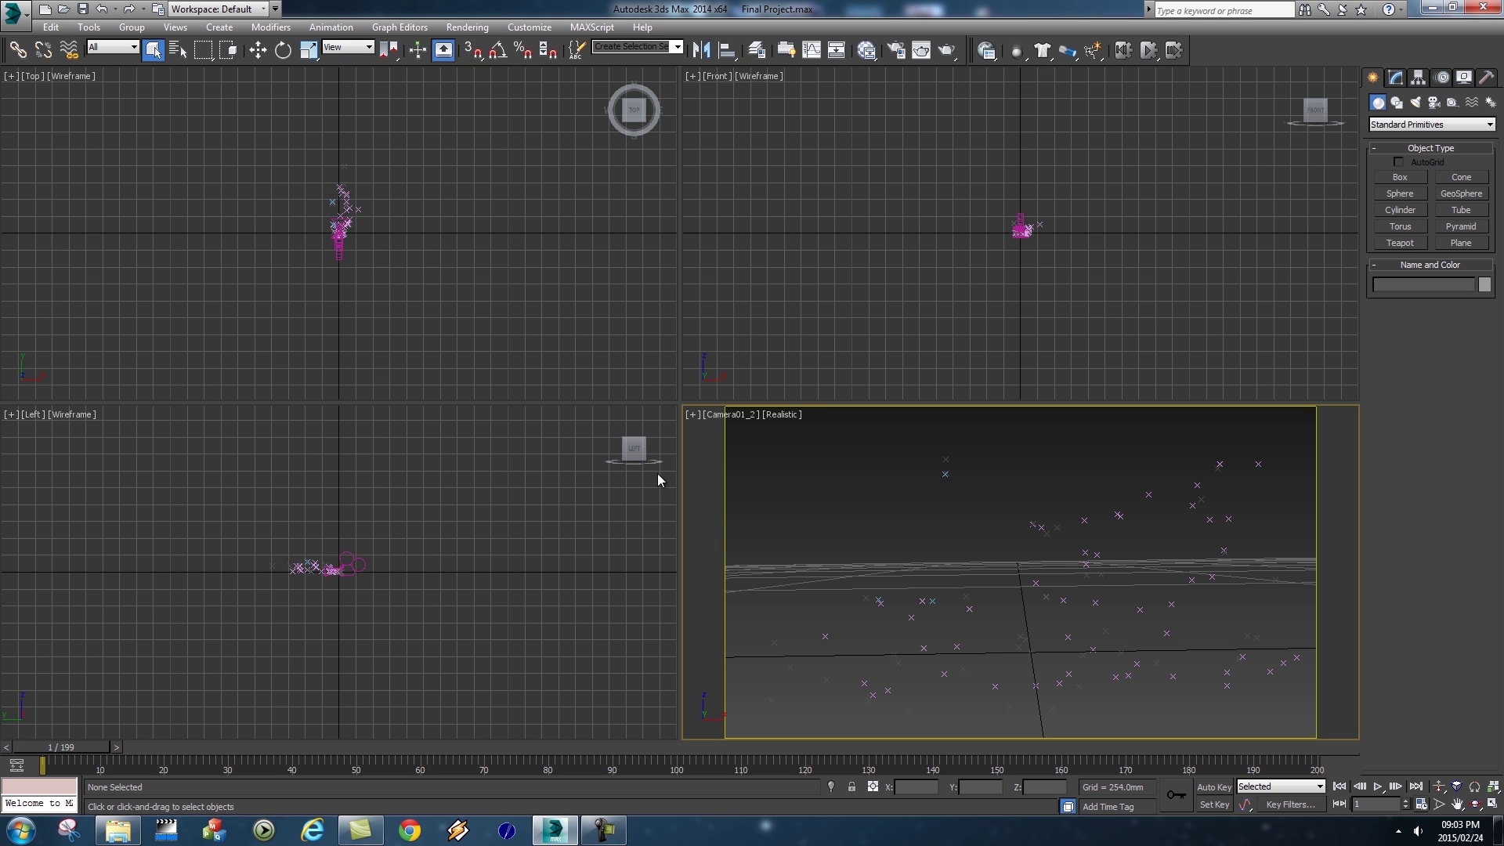
From Rendering > Environment, start assigning a map to the environment background.
{"action": "left_click", "coordinate": [463, 28]}
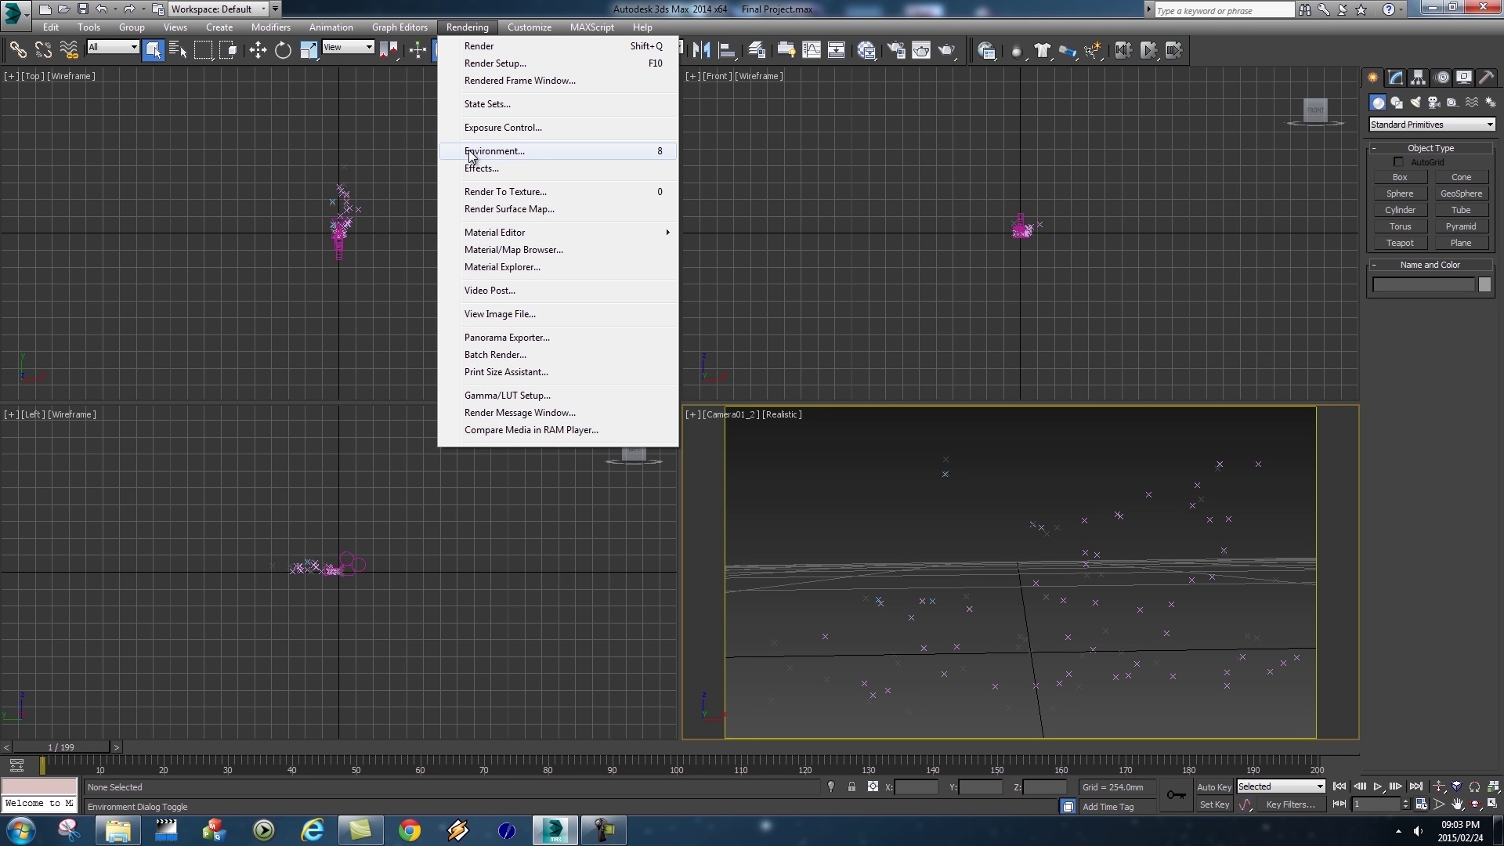
{"action": "left_click", "coordinate": [498, 152]}
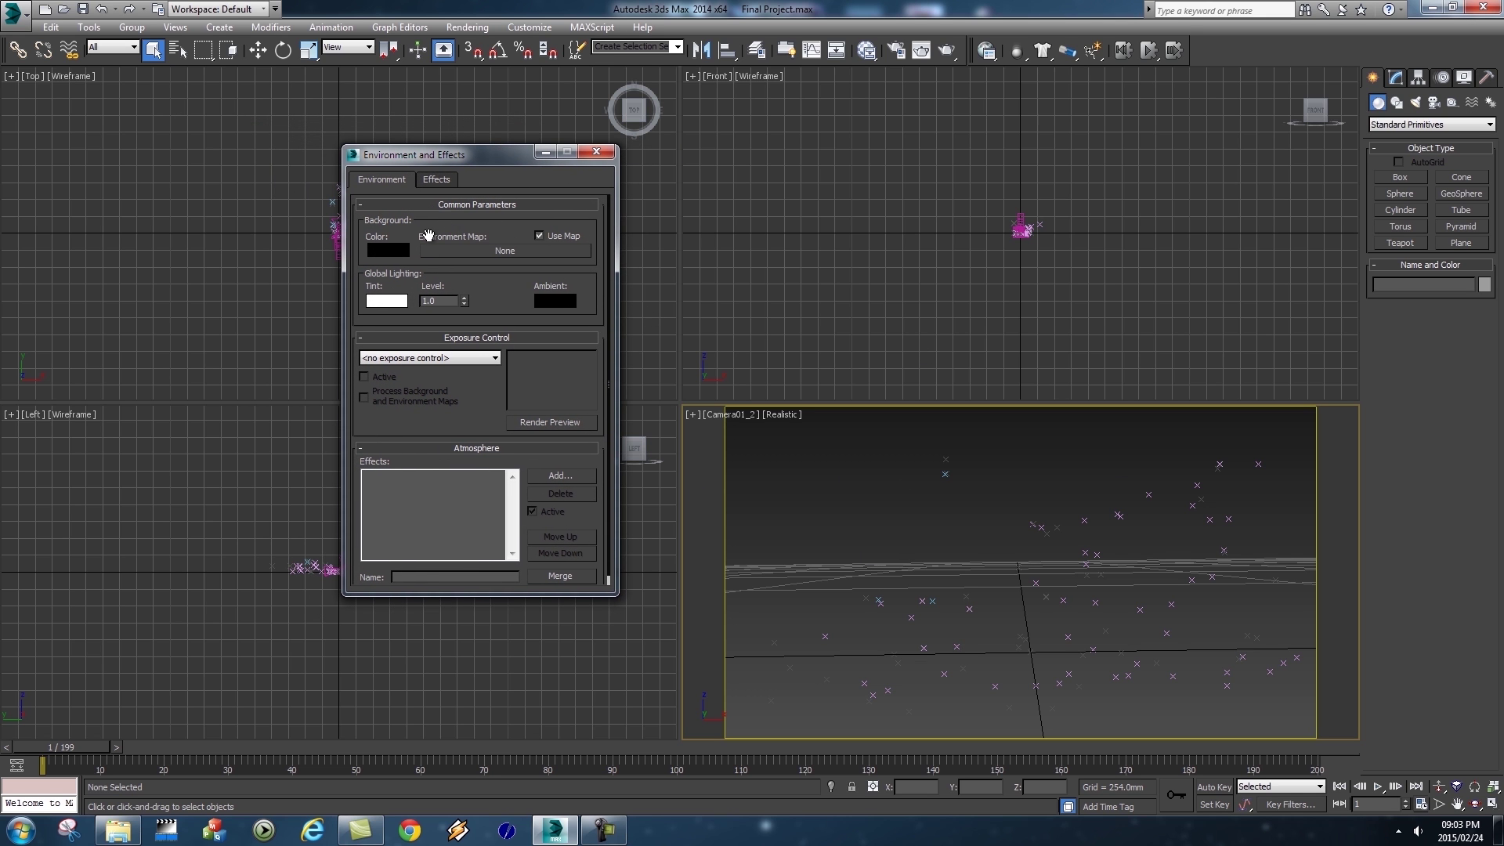
{"action": "left_click", "coordinate": [529, 251]}
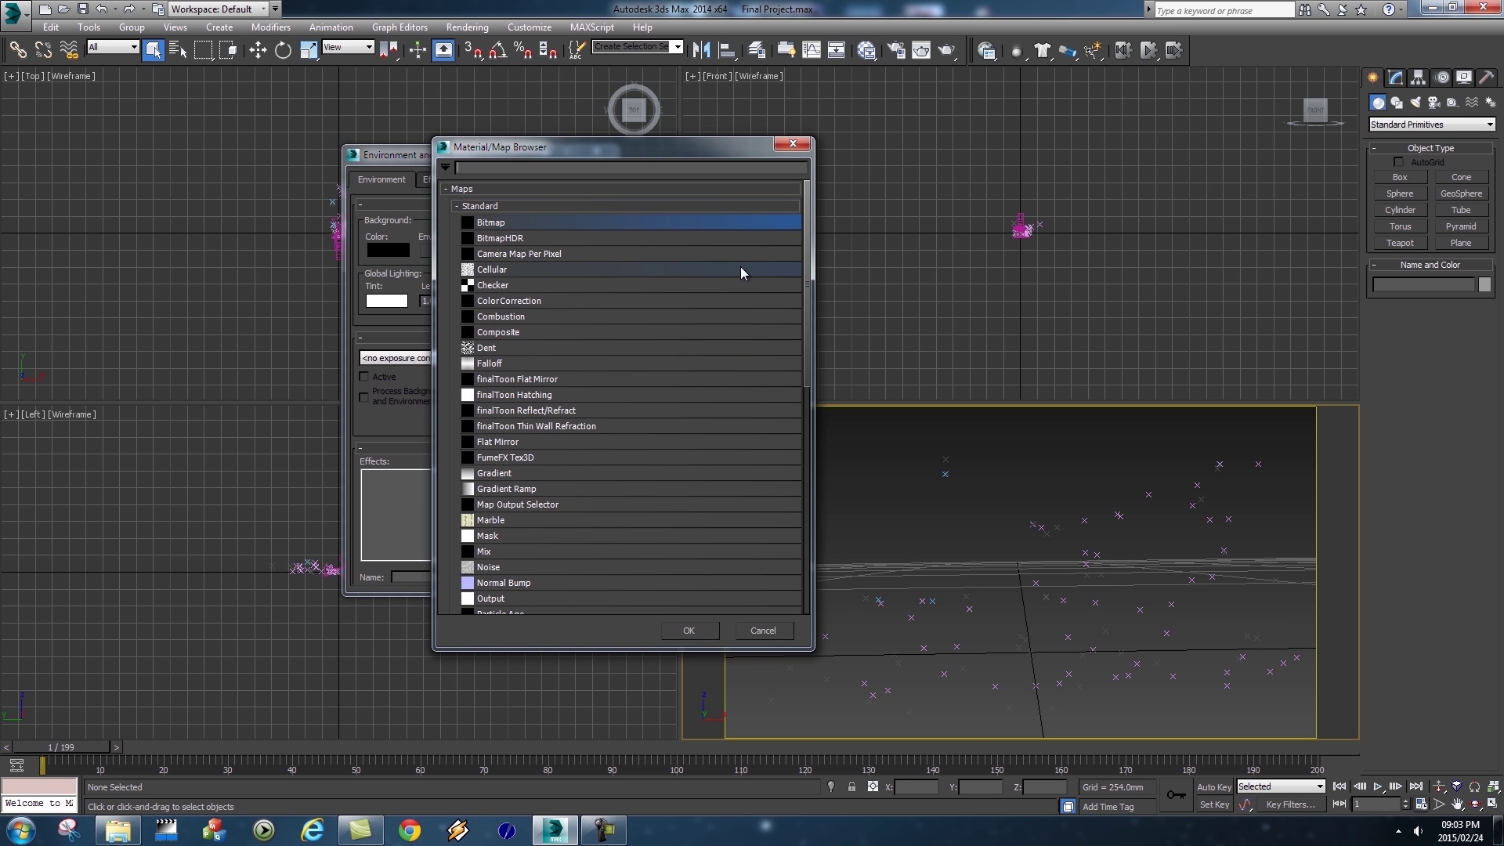
{"action": "mouse_move", "coordinate": [805, 277]}
{"action": "left_mouse_down"}
{"action": "mouse_move", "coordinate": [803, 453]}
{"action": "mouse_move", "coordinate": [798, 269]}
{"action": "left_mouse_up"}
Load FinalProject_Footage_00001.png from Project Files\4.1\Img as a Bitmap image sequence.
{"action": "double_click", "coordinate": [496, 223]}
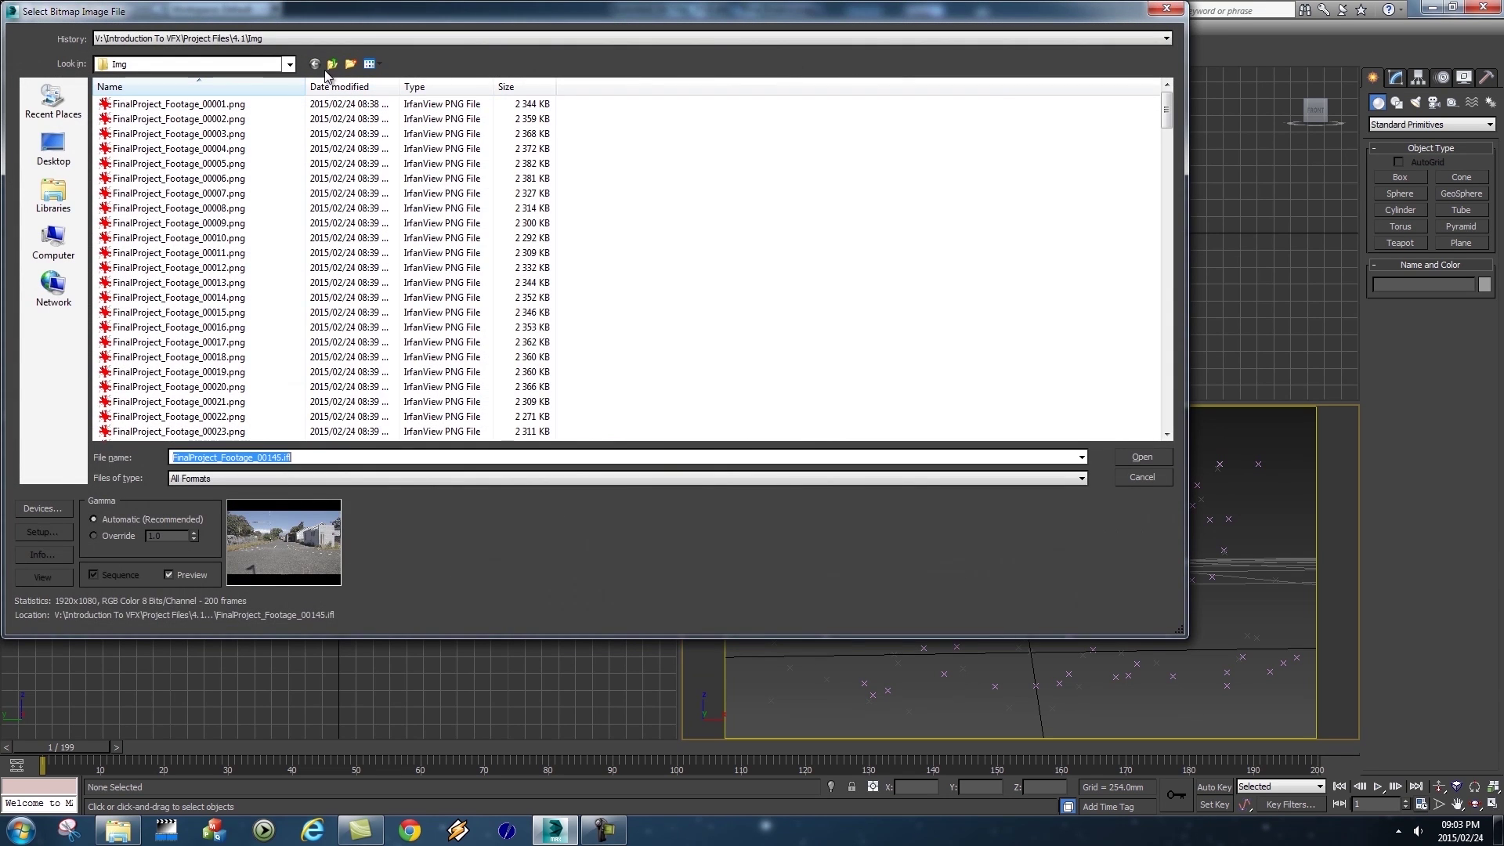
{"action": "left_click", "coordinate": [331, 65]}
{"action": "left_click", "coordinate": [331, 65]}
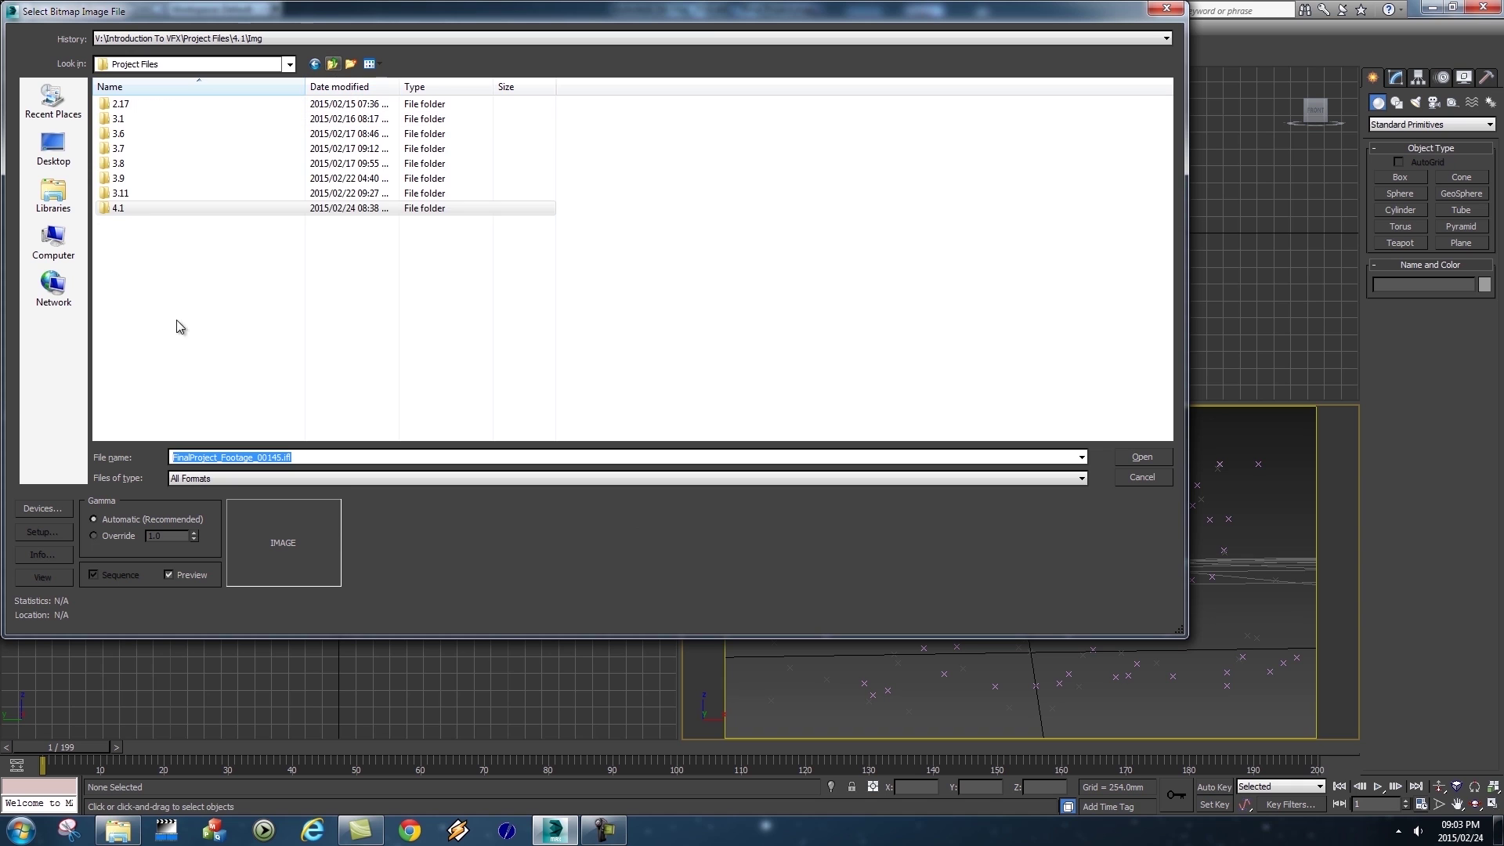
{"action": "double_click", "coordinate": [124, 205]}
{"action": "double_click", "coordinate": [117, 121]}
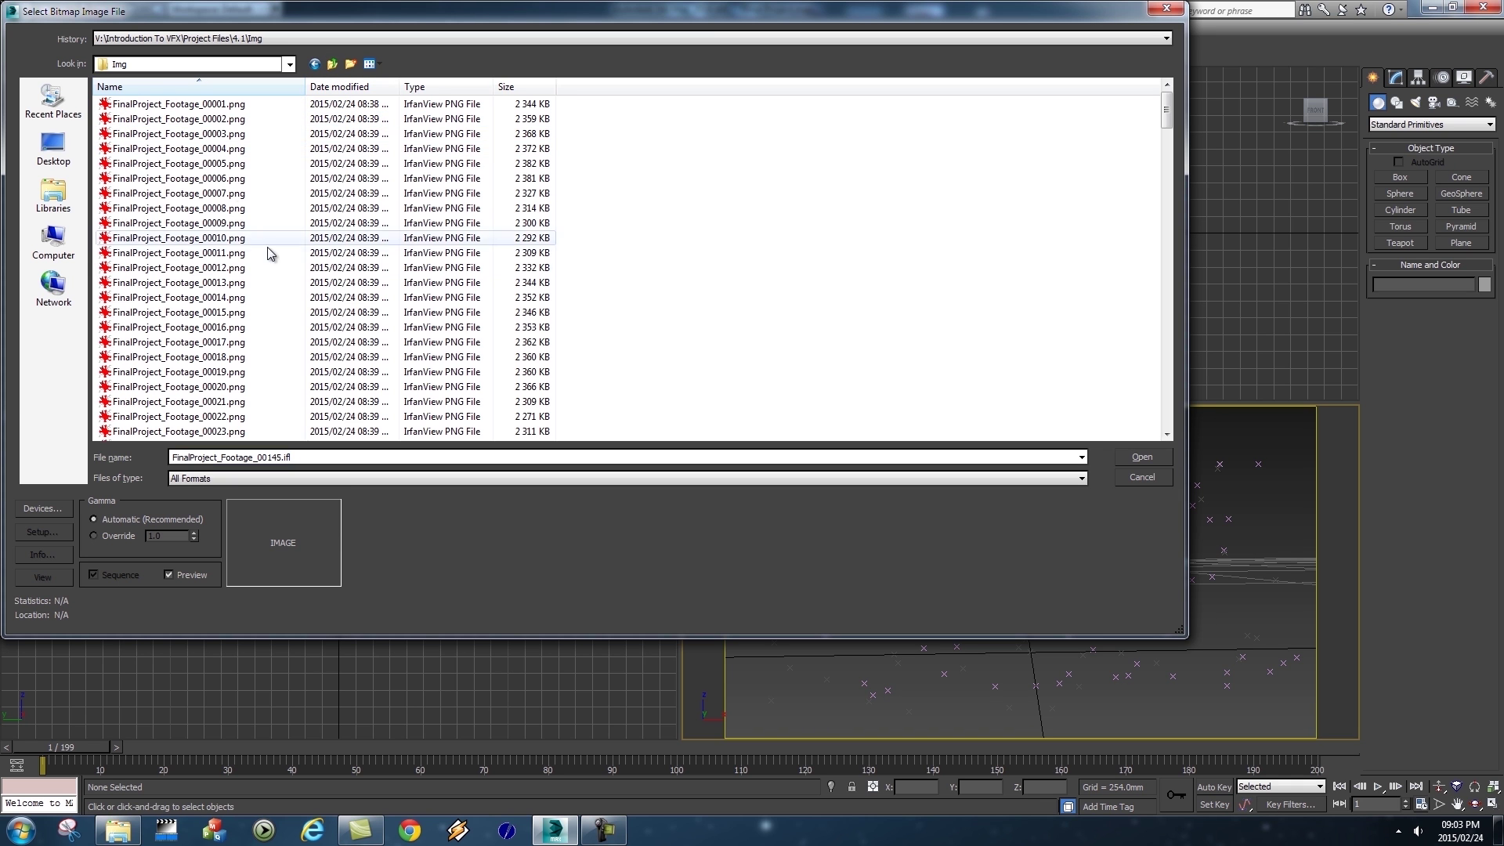
{"action": "left_click_drag", "start_coordinate": [1166, 111], "coordinate": [687, 201]}
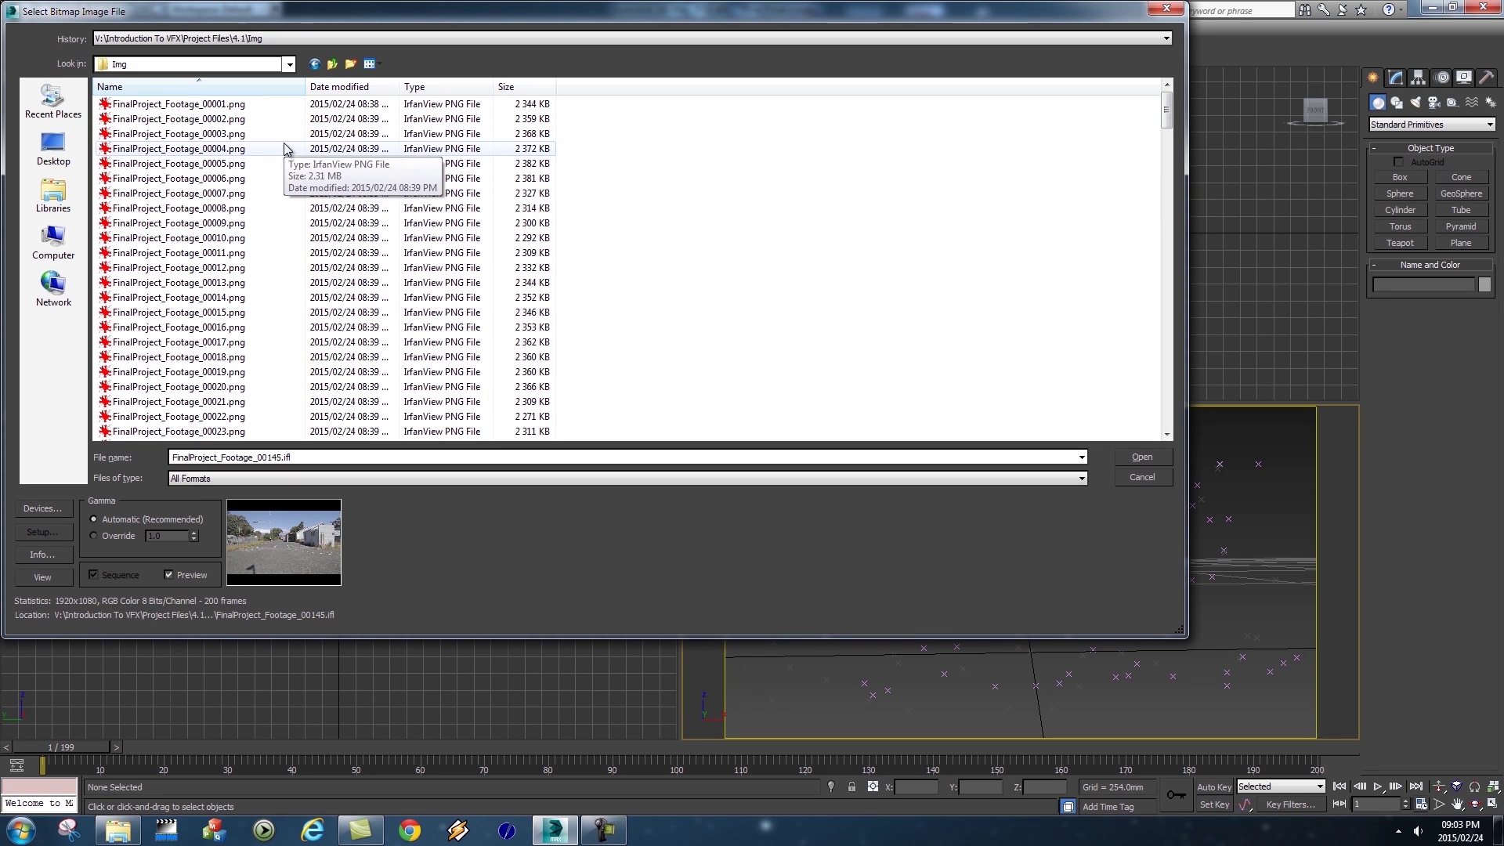
{"action": "left_click", "coordinate": [196, 106]}
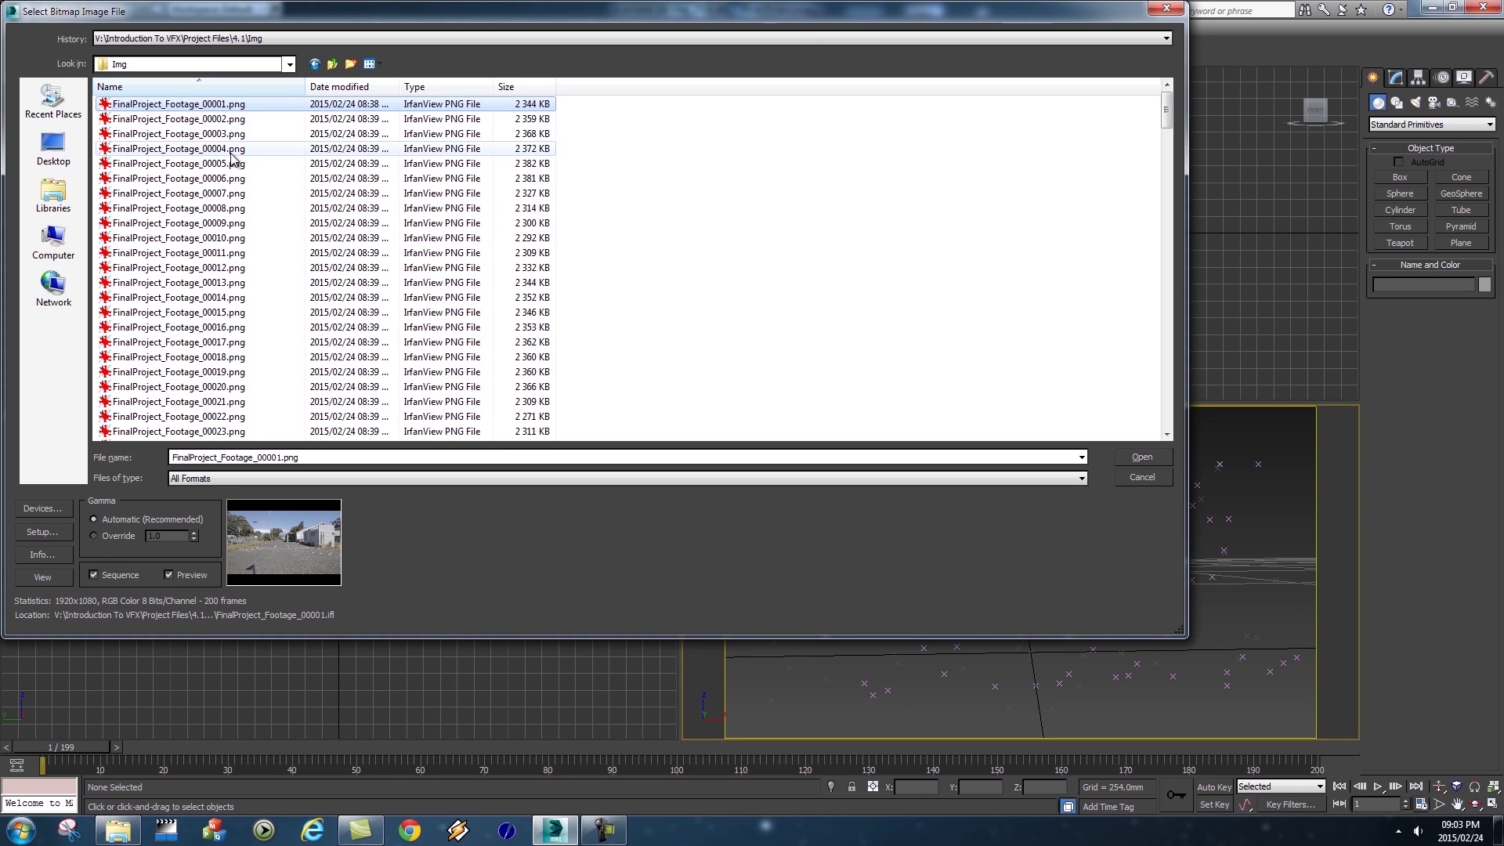
{"action": "left_click", "coordinate": [1142, 458]}
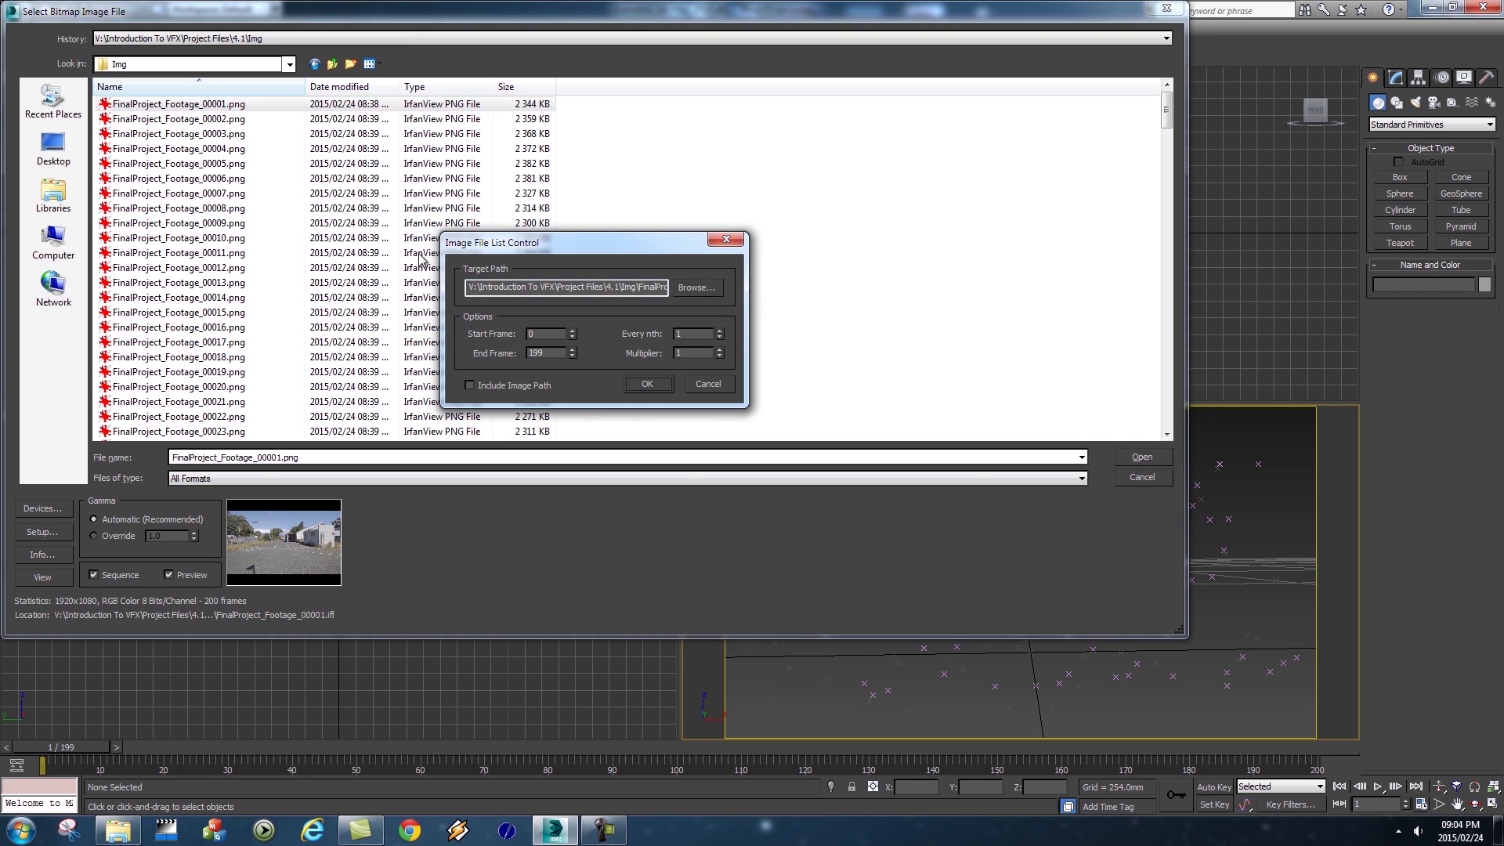
{"action": "left_click", "coordinate": [647, 383]}
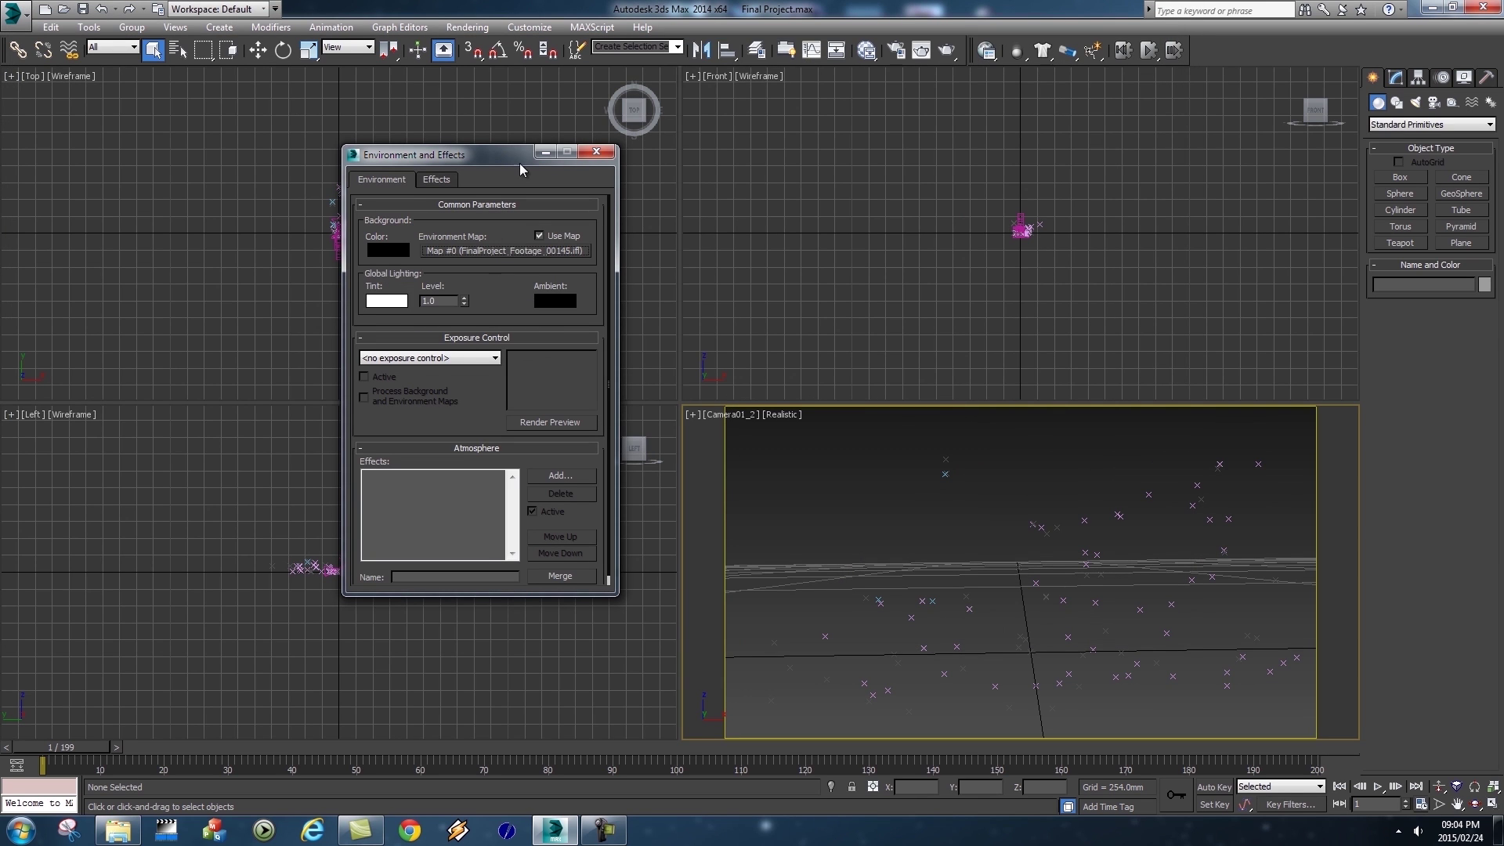
Open the Slate Material Editor with M and drag the environment map in as an instance.
{"action": "left_click_drag", "start_coordinate": [519, 163], "coordinate": [445, 160]}
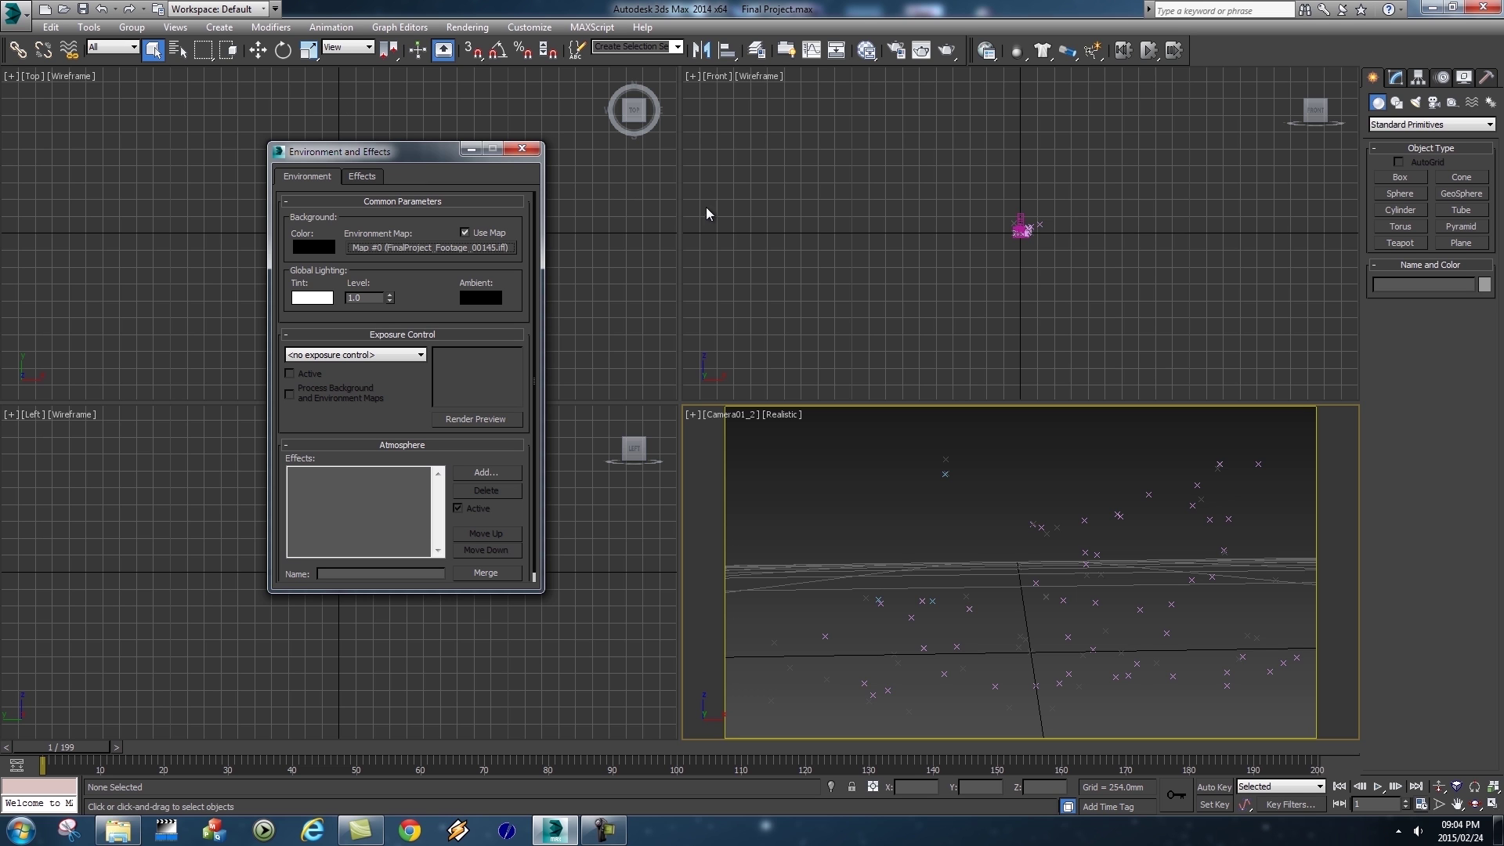
{"action": "key", "text": "m"}
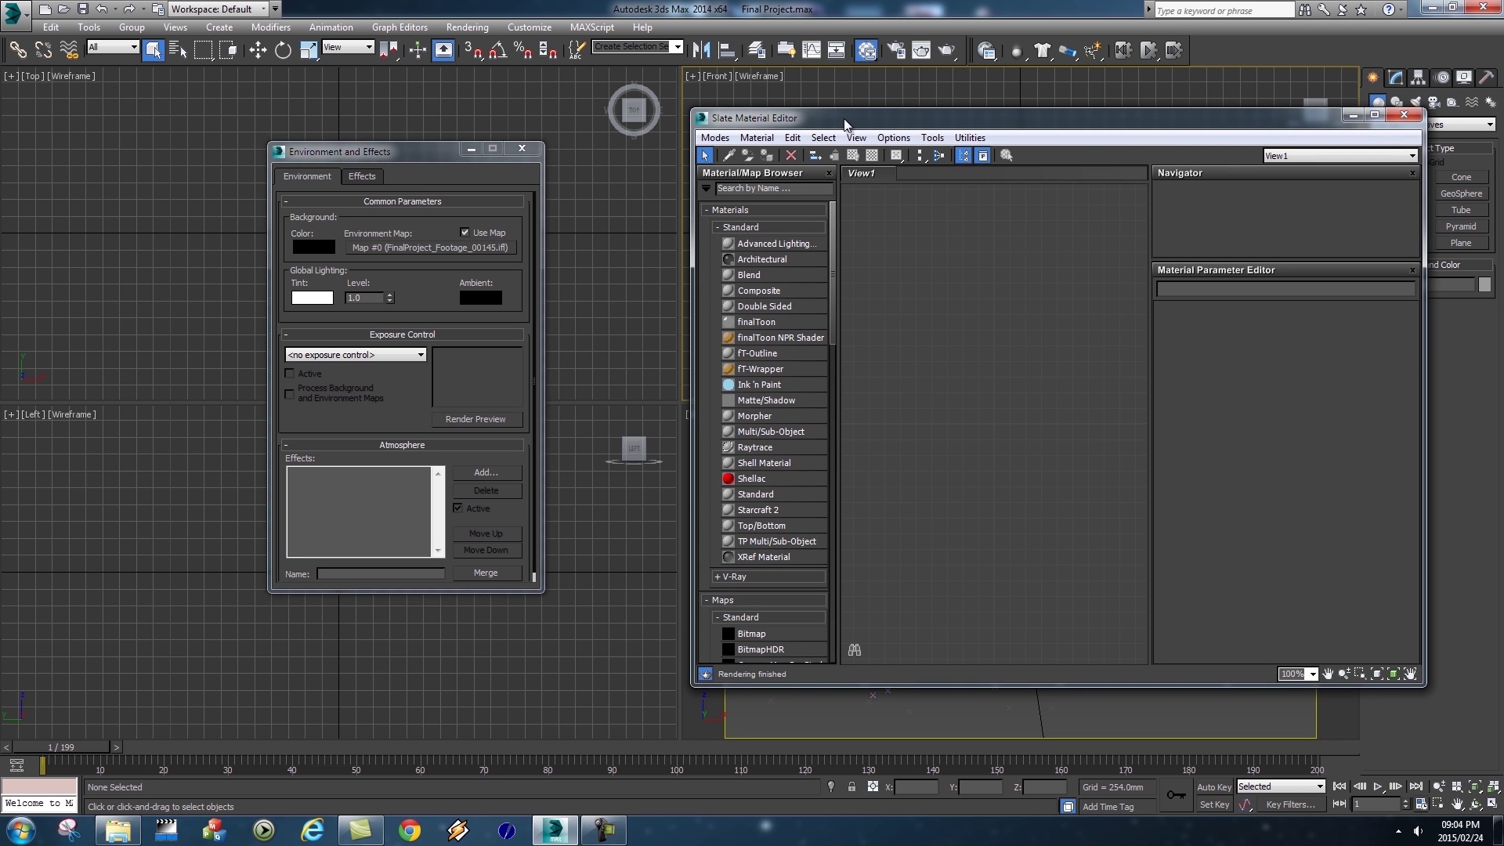
{"action": "left_click_drag", "start_coordinate": [844, 119], "coordinate": [753, 114]}
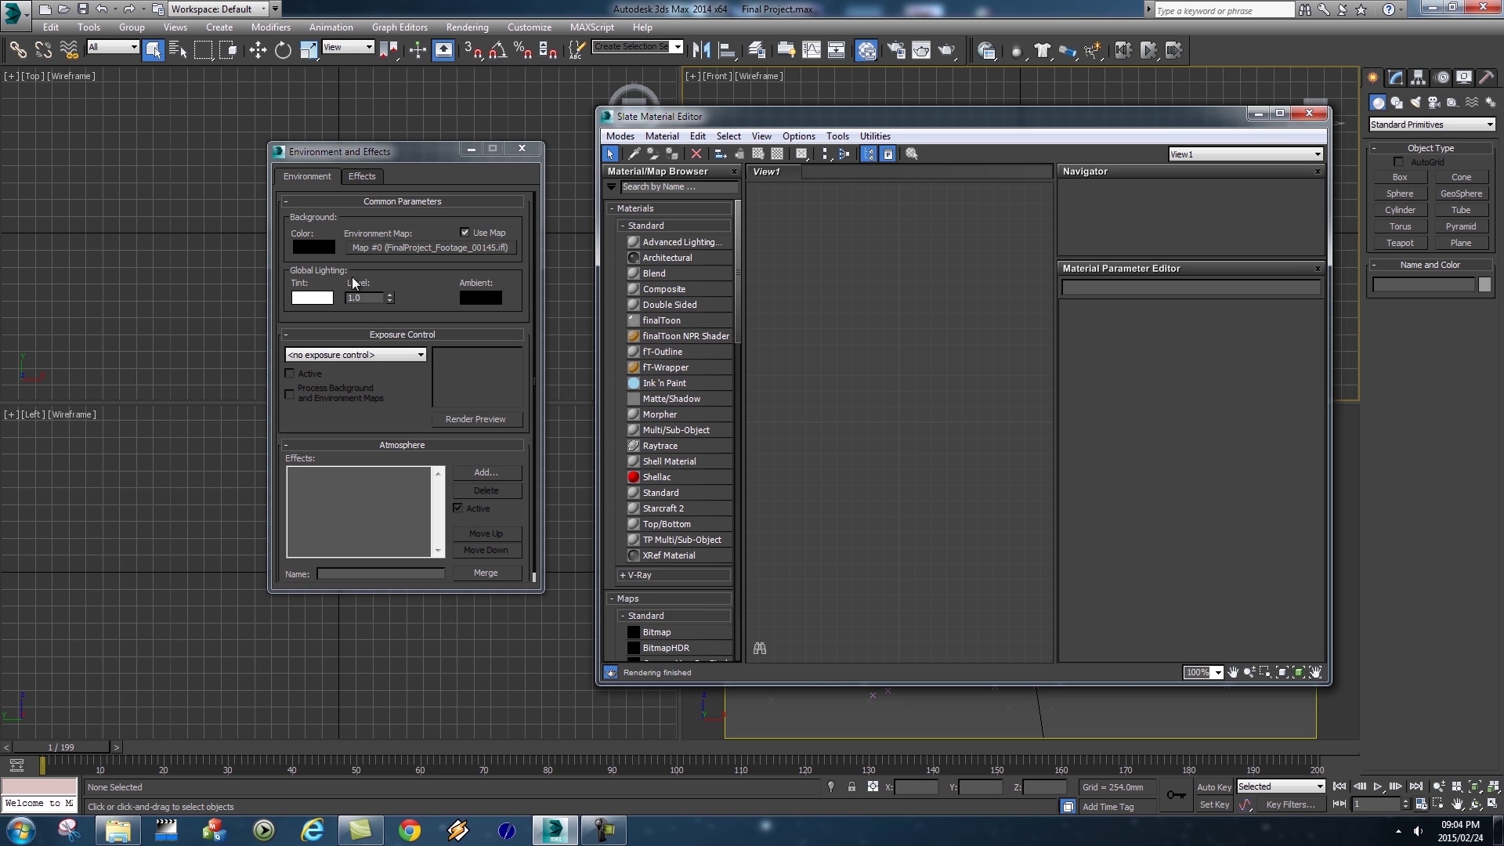
{"action": "left_click_drag", "start_coordinate": [400, 247], "coordinate": [733, 276]}
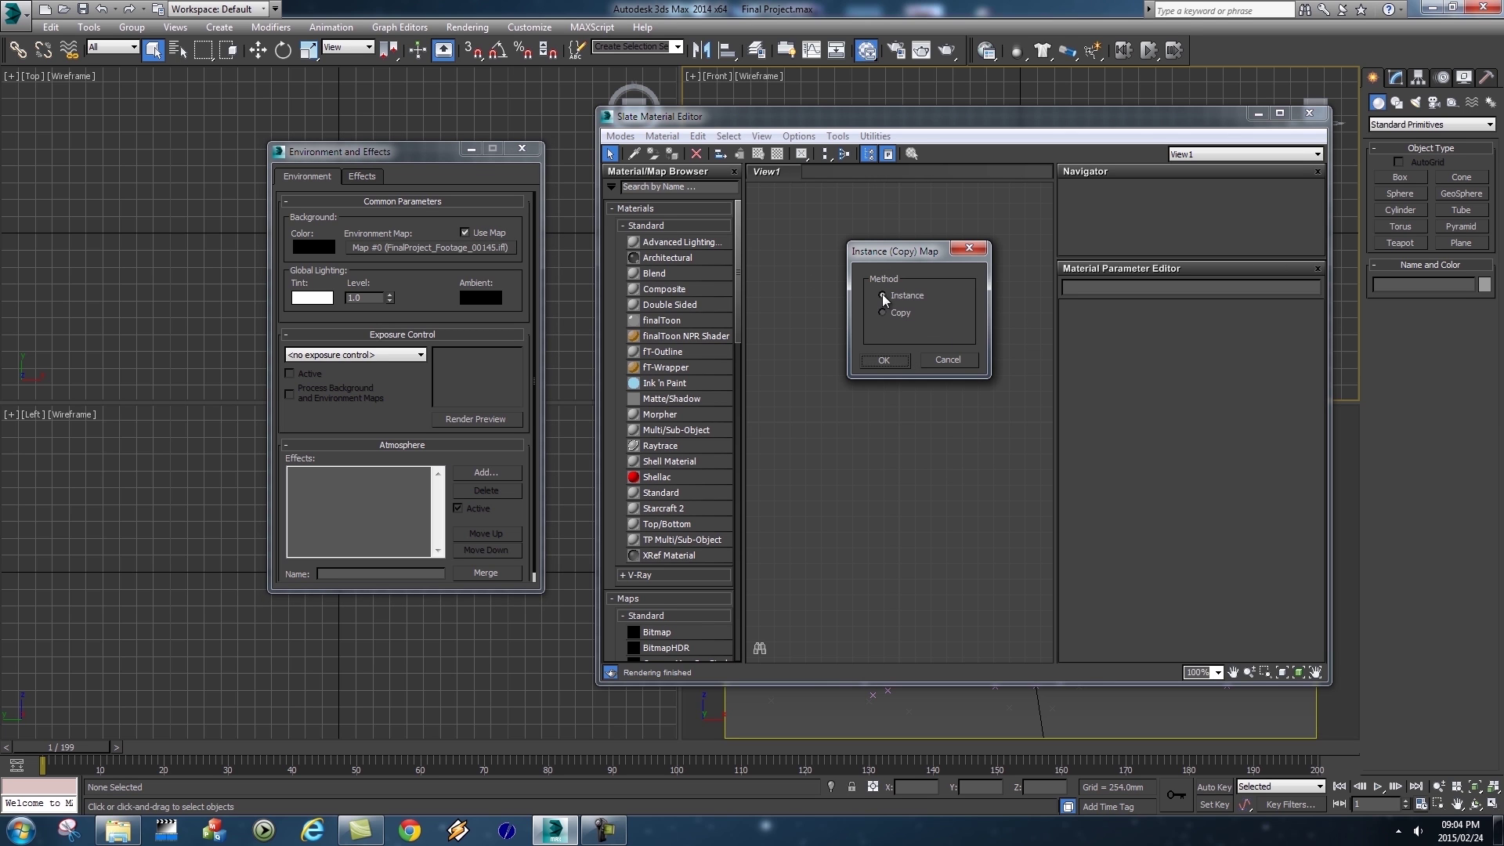
{"action": "left_click", "coordinate": [885, 359]}
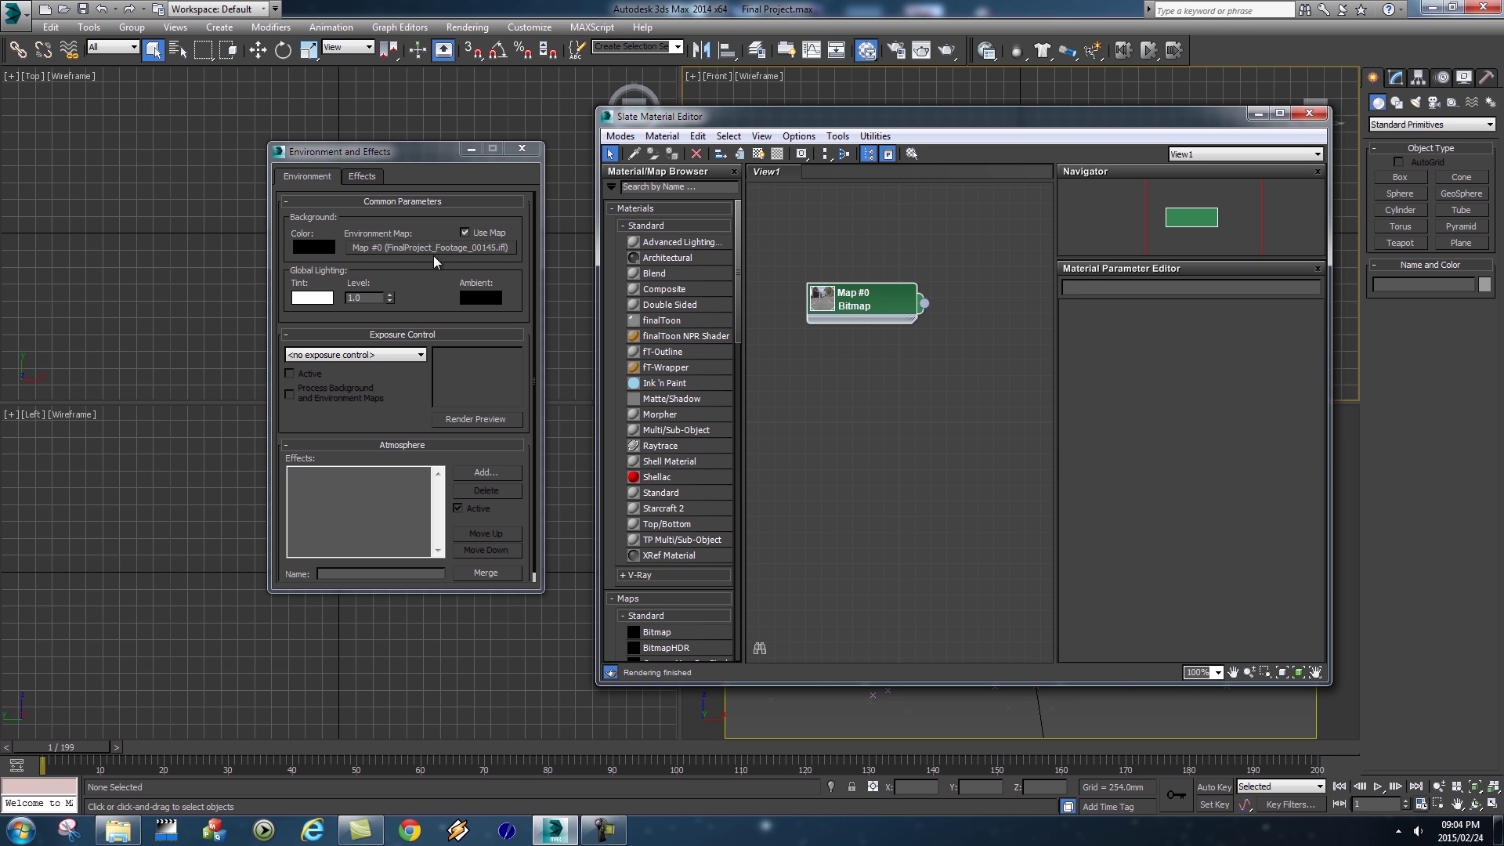
Set the Map #0 footage bitmap's mapping to Screen.
{"action": "double_click", "coordinate": [861, 297]}
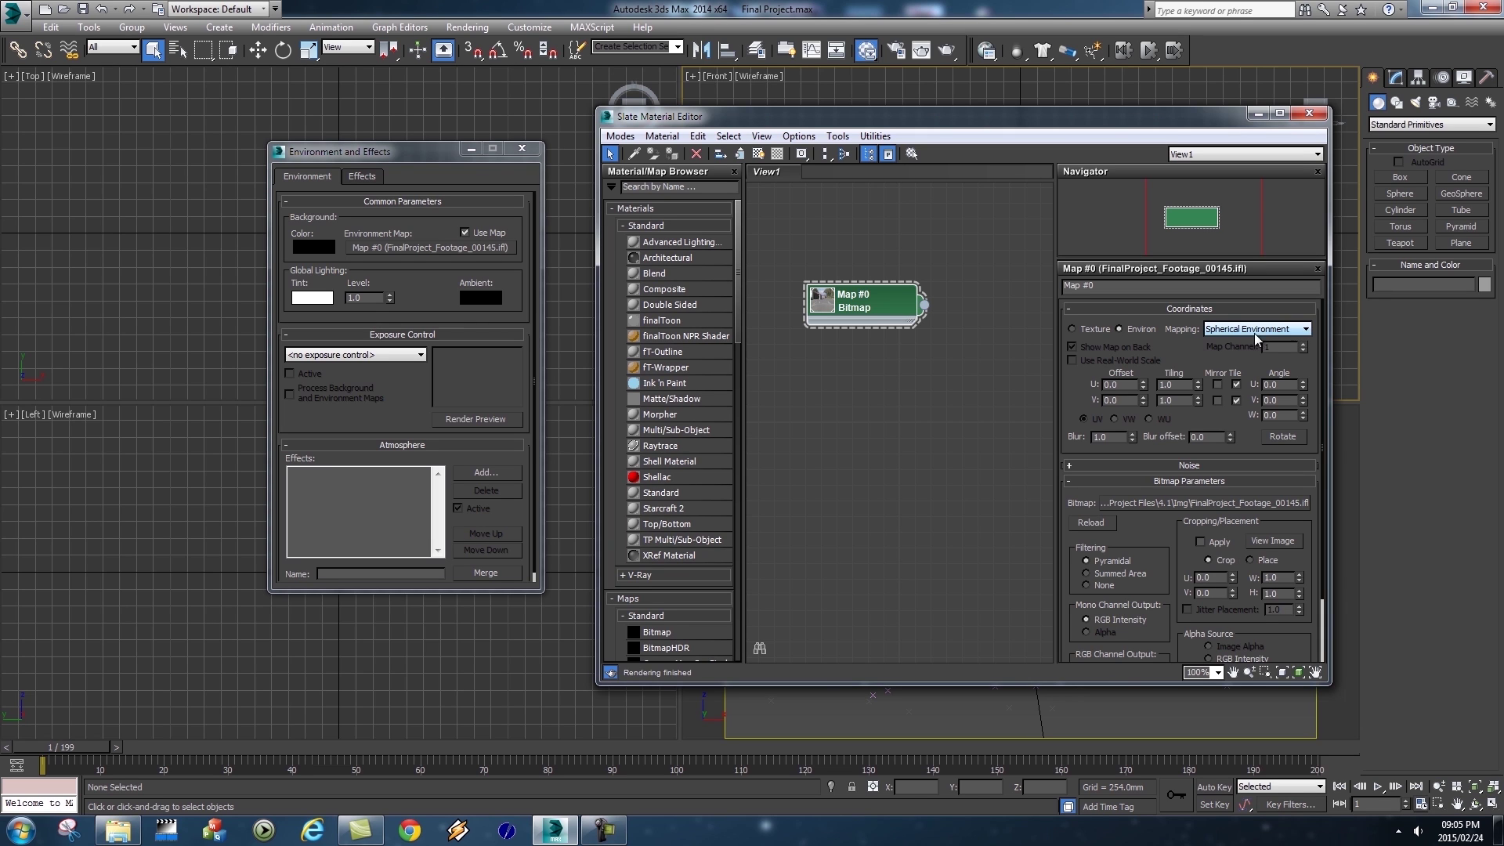
{"action": "left_click", "coordinate": [1306, 332]}
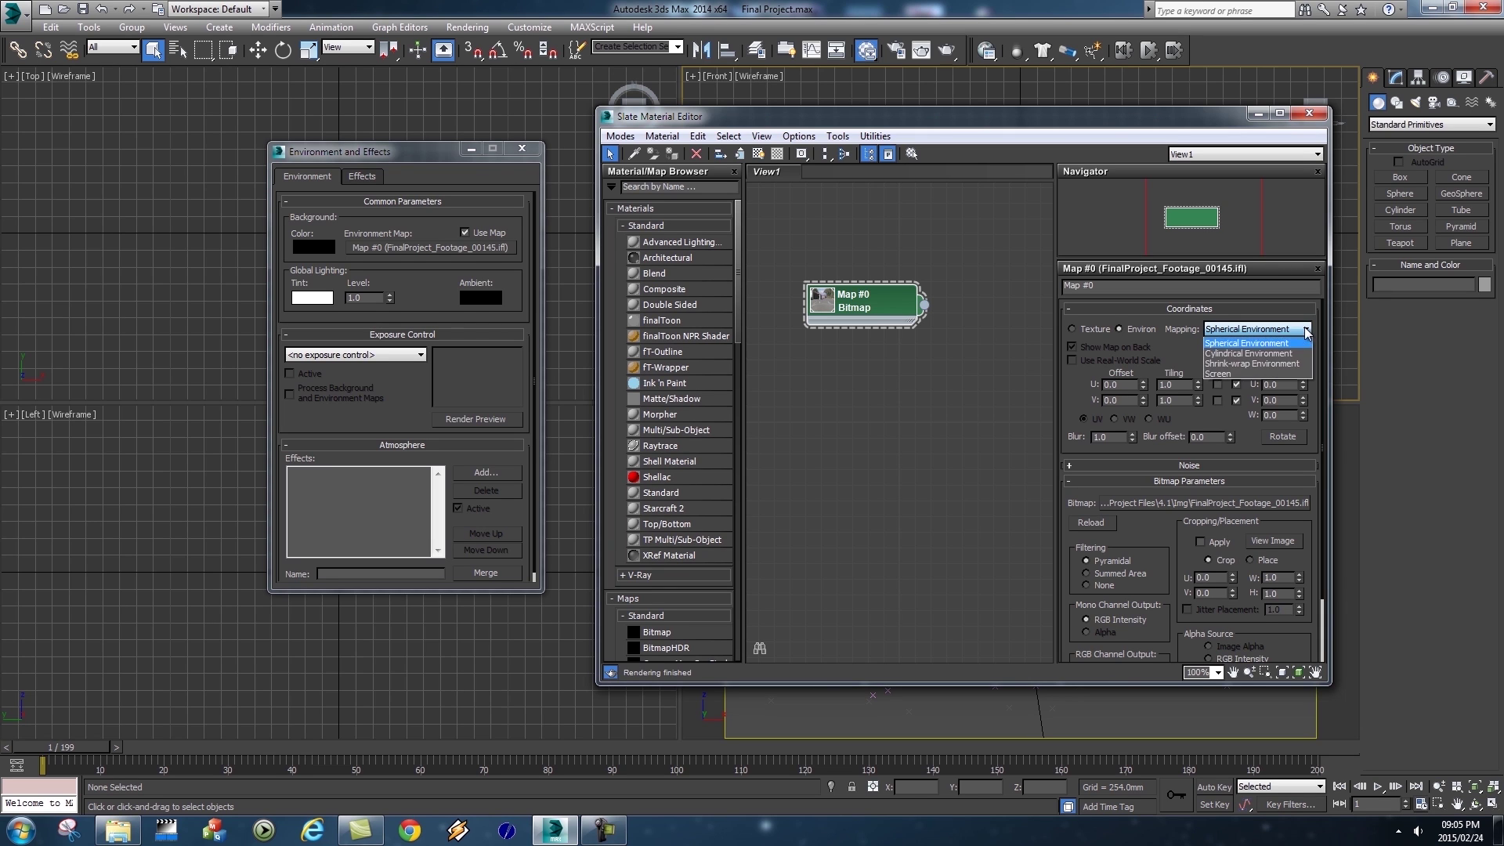
{"action": "left_click", "coordinate": [1232, 371]}
In the bitmap's Time rollout, change the Start Frame from 0 to 1.
{"action": "scroll", "coordinate": [1172, 356], "scroll_direction": "down", "scroll_amount": 3}
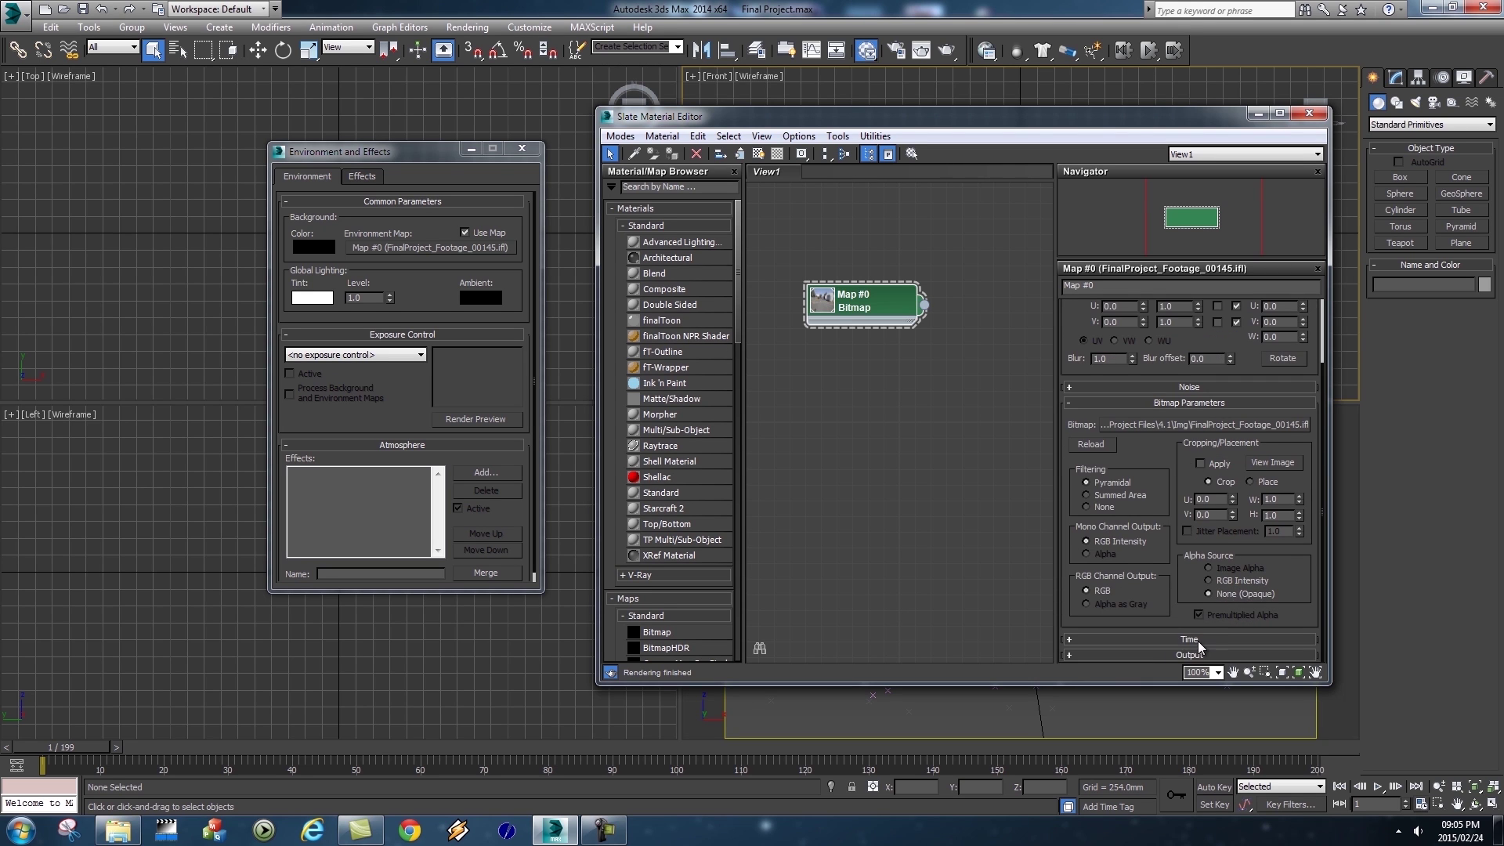
{"action": "left_click", "coordinate": [1196, 641]}
{"action": "left_click", "coordinate": [1190, 571]}
{"action": "left_click", "coordinate": [1196, 636]}
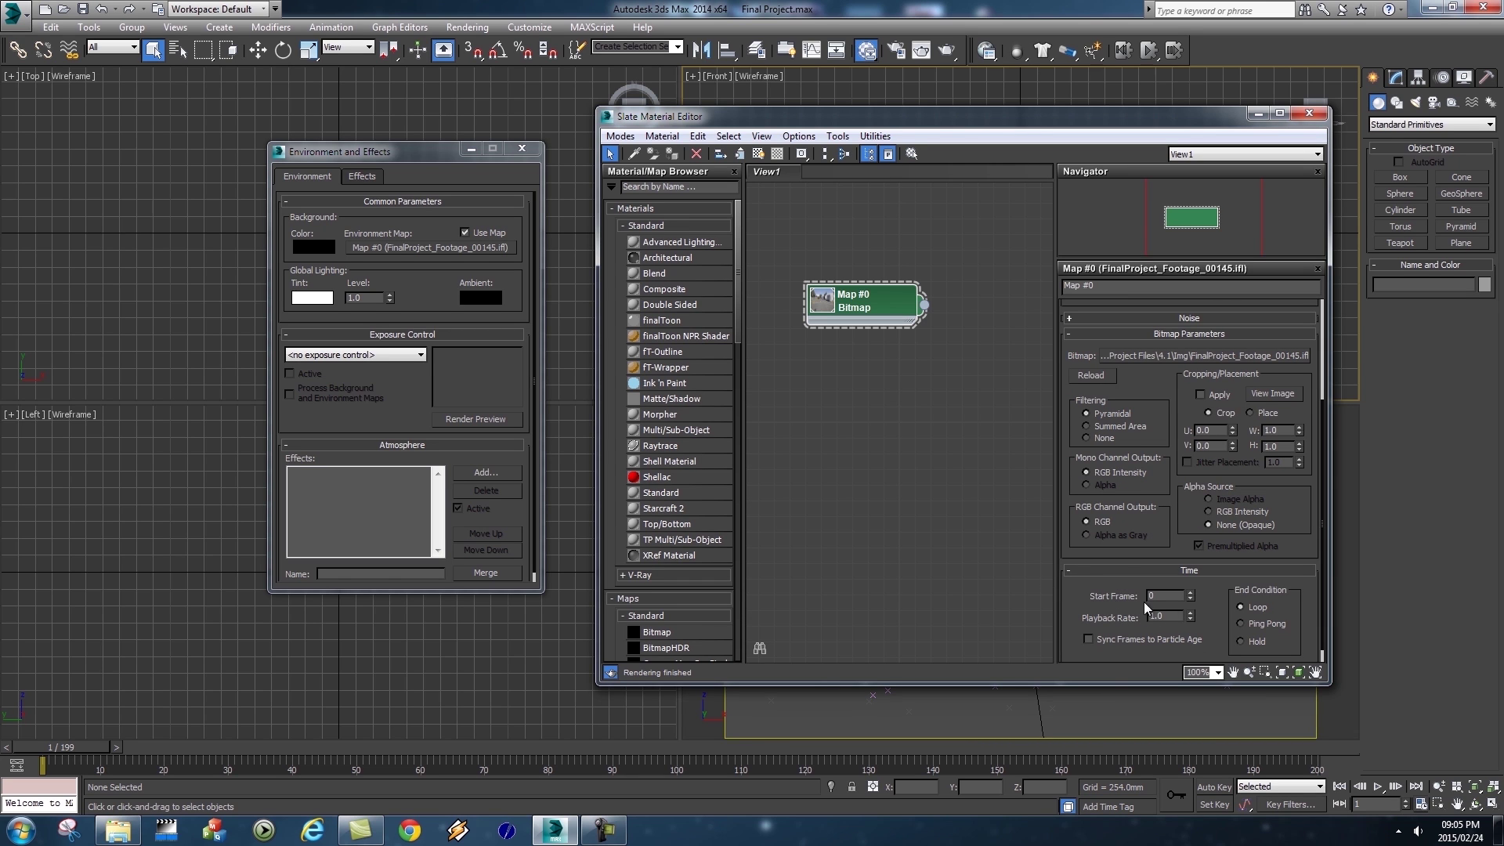
{"action": "left_click", "coordinate": [1190, 592]}
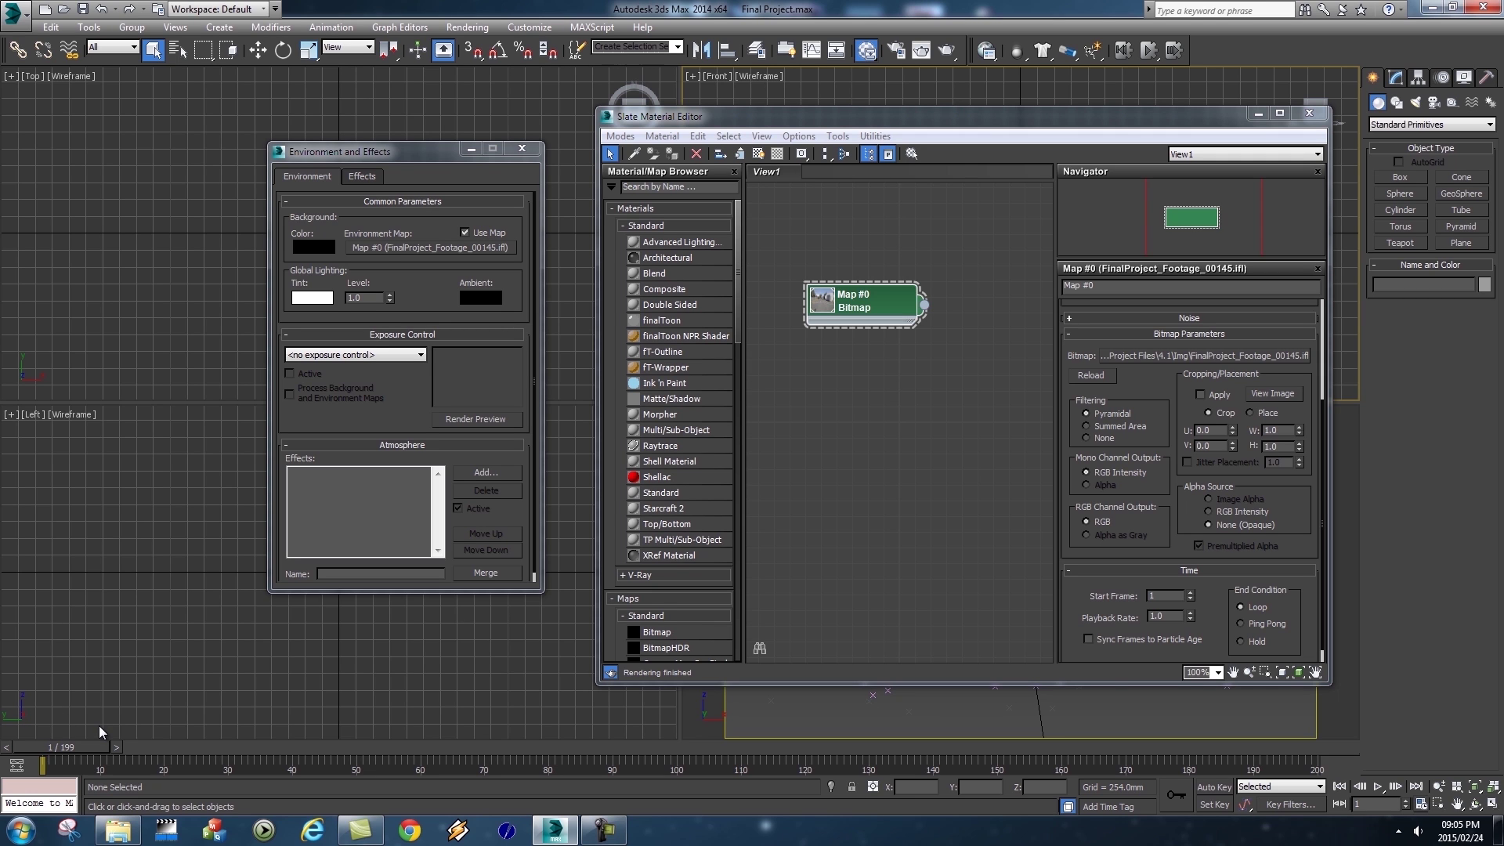
Close the Slate Material Editor and Environment and Effects windows, then activate the Camera viewport.
{"action": "left_click_drag", "start_coordinate": [76, 749], "coordinate": [76, 749]}
{"action": "left_click", "coordinate": [1309, 114]}
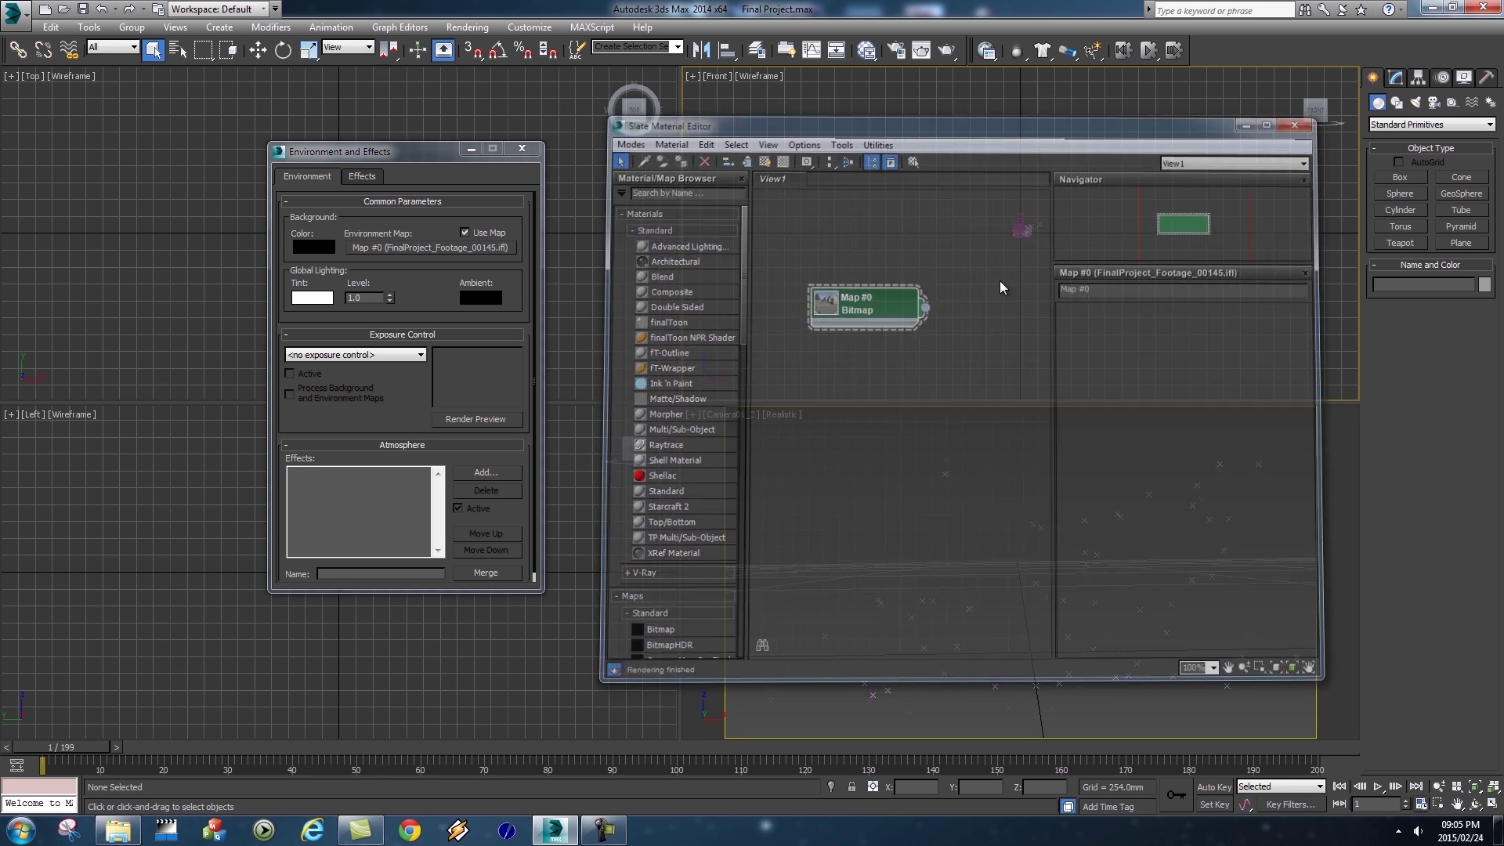
{"action": "left_click_drag", "start_coordinate": [347, 151], "coordinate": [575, 189]}
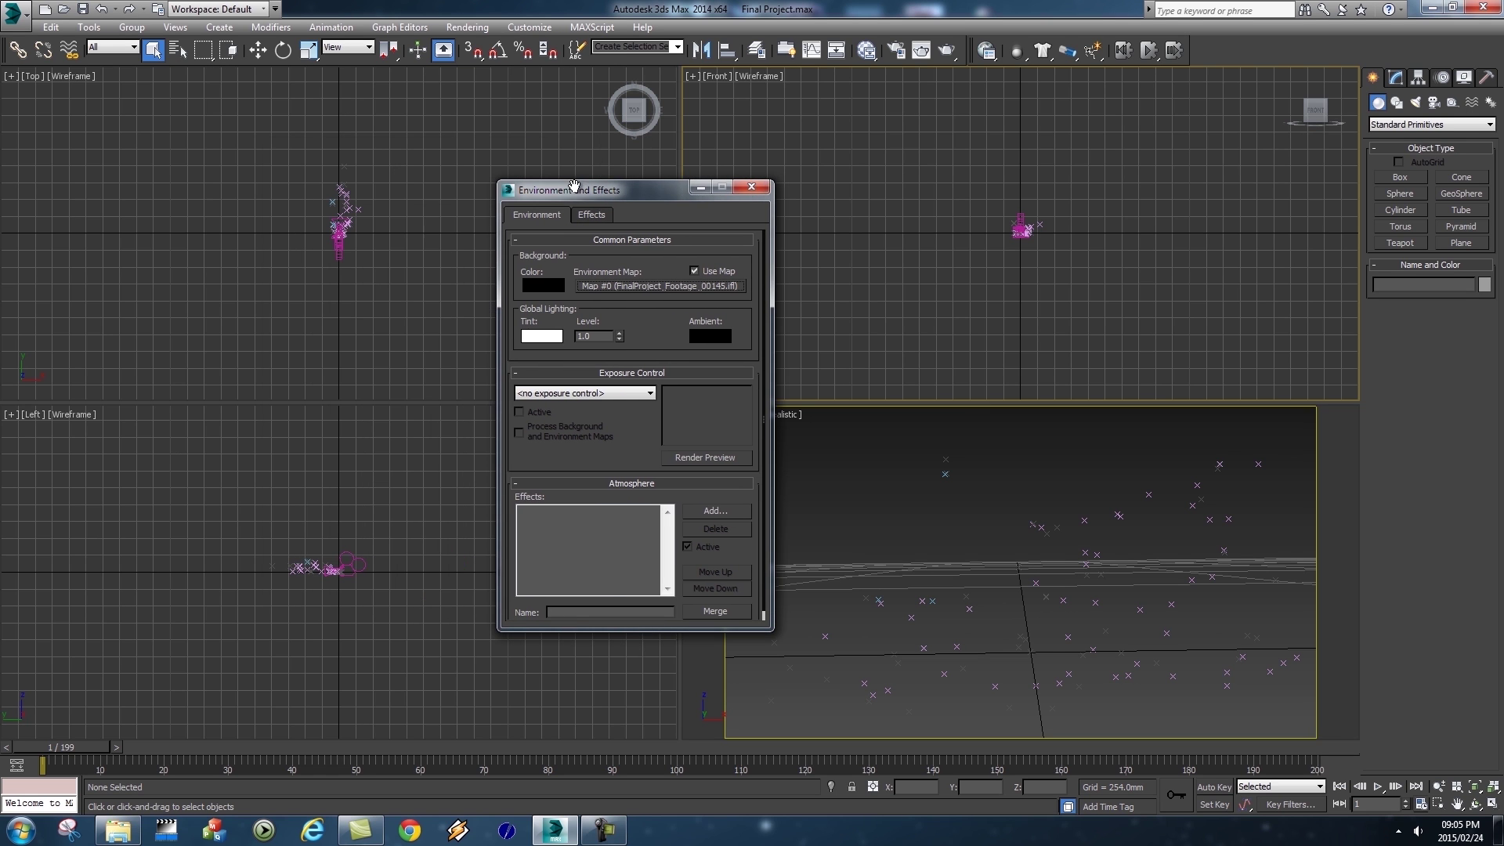
{"action": "left_click", "coordinate": [751, 186]}
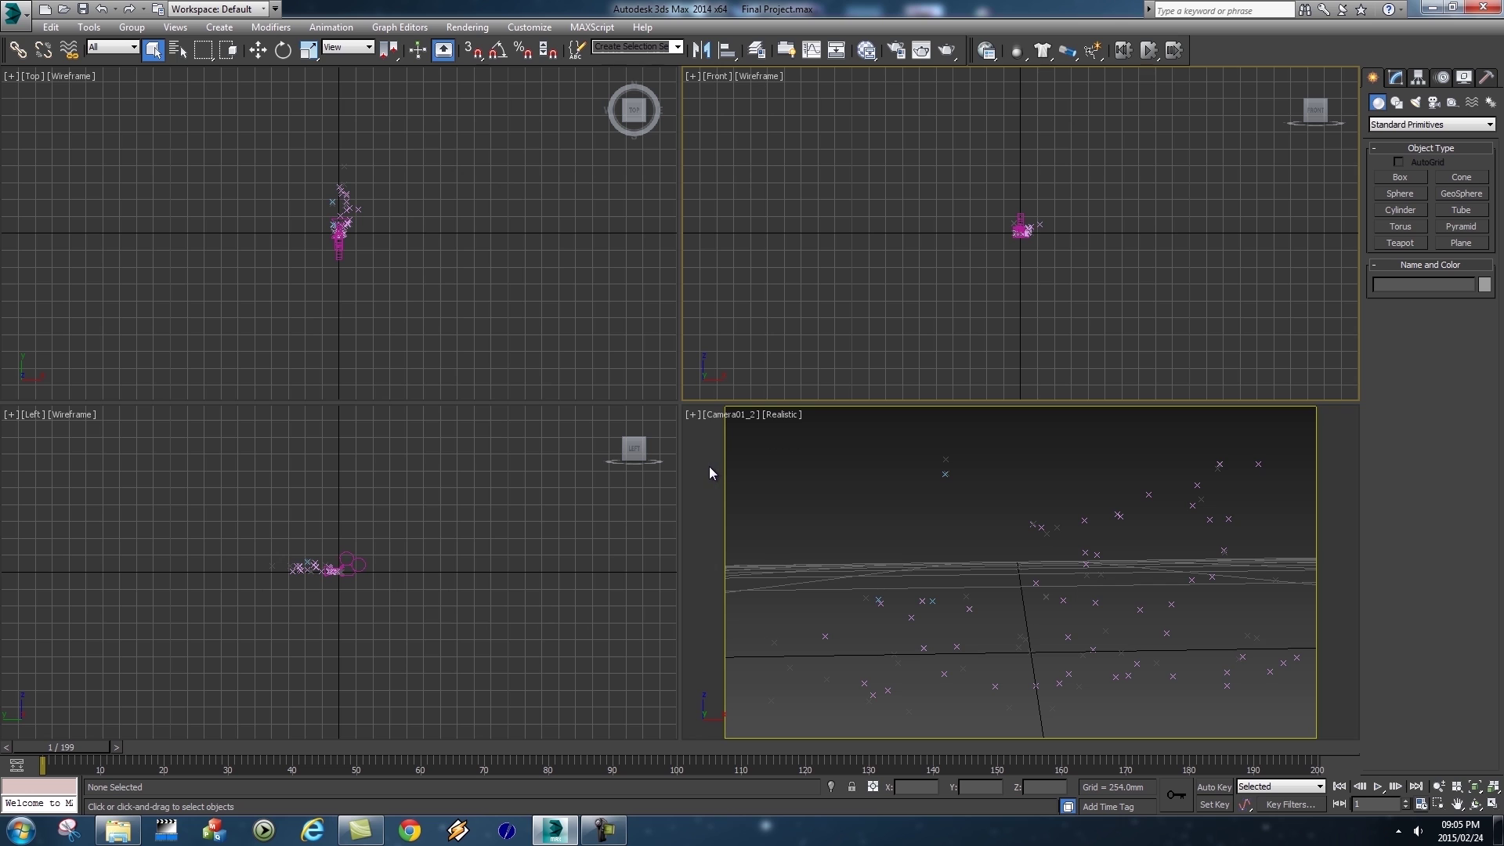
{"action": "left_click", "coordinate": [707, 466]}
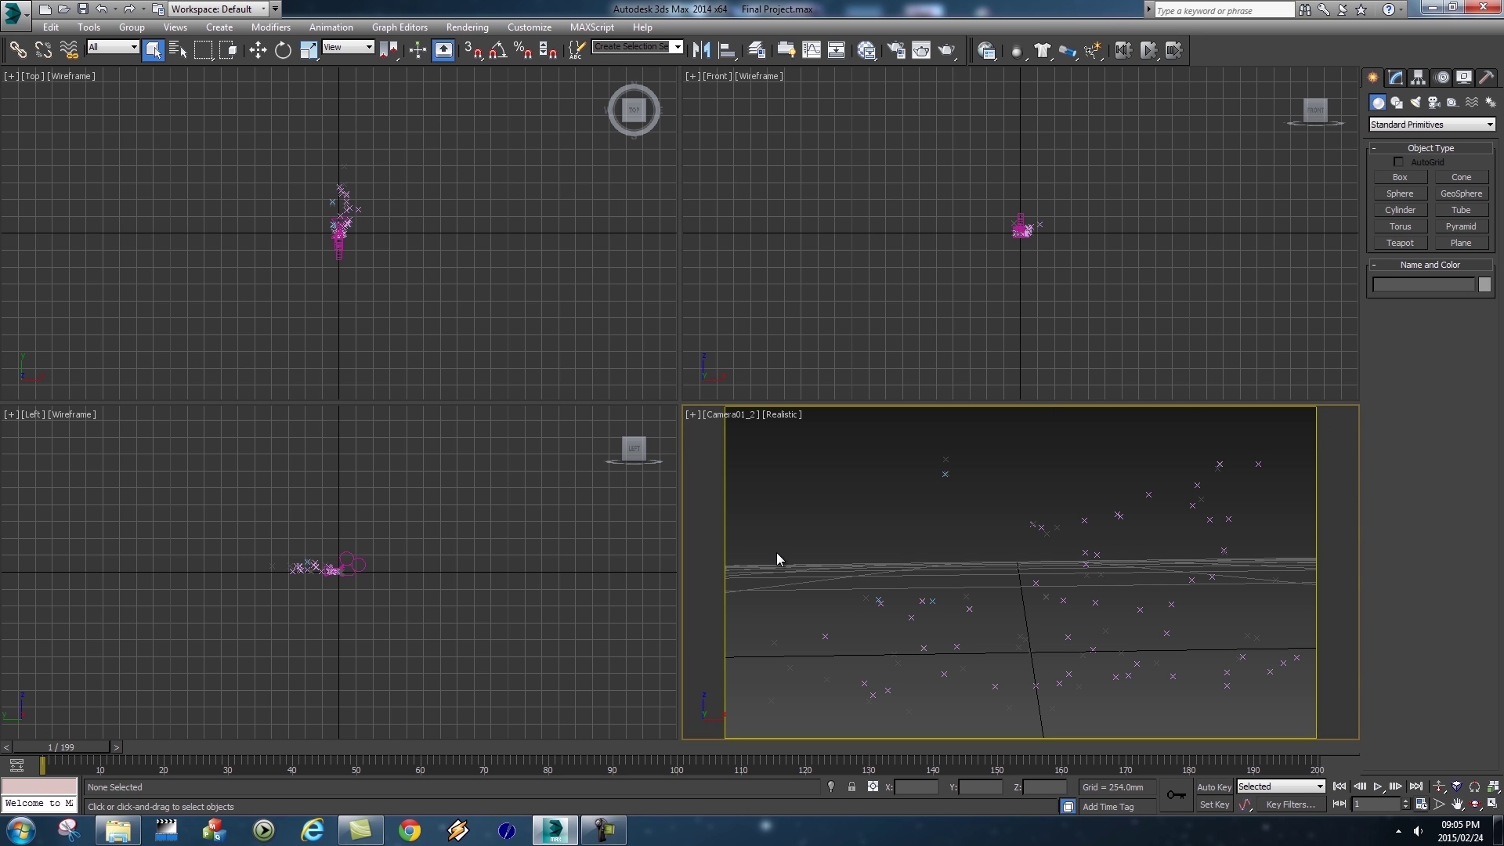
Show the environment footage as the Camera viewport background and scrub the timeline to check it.
{"action": "left_click", "coordinate": [173, 26]}
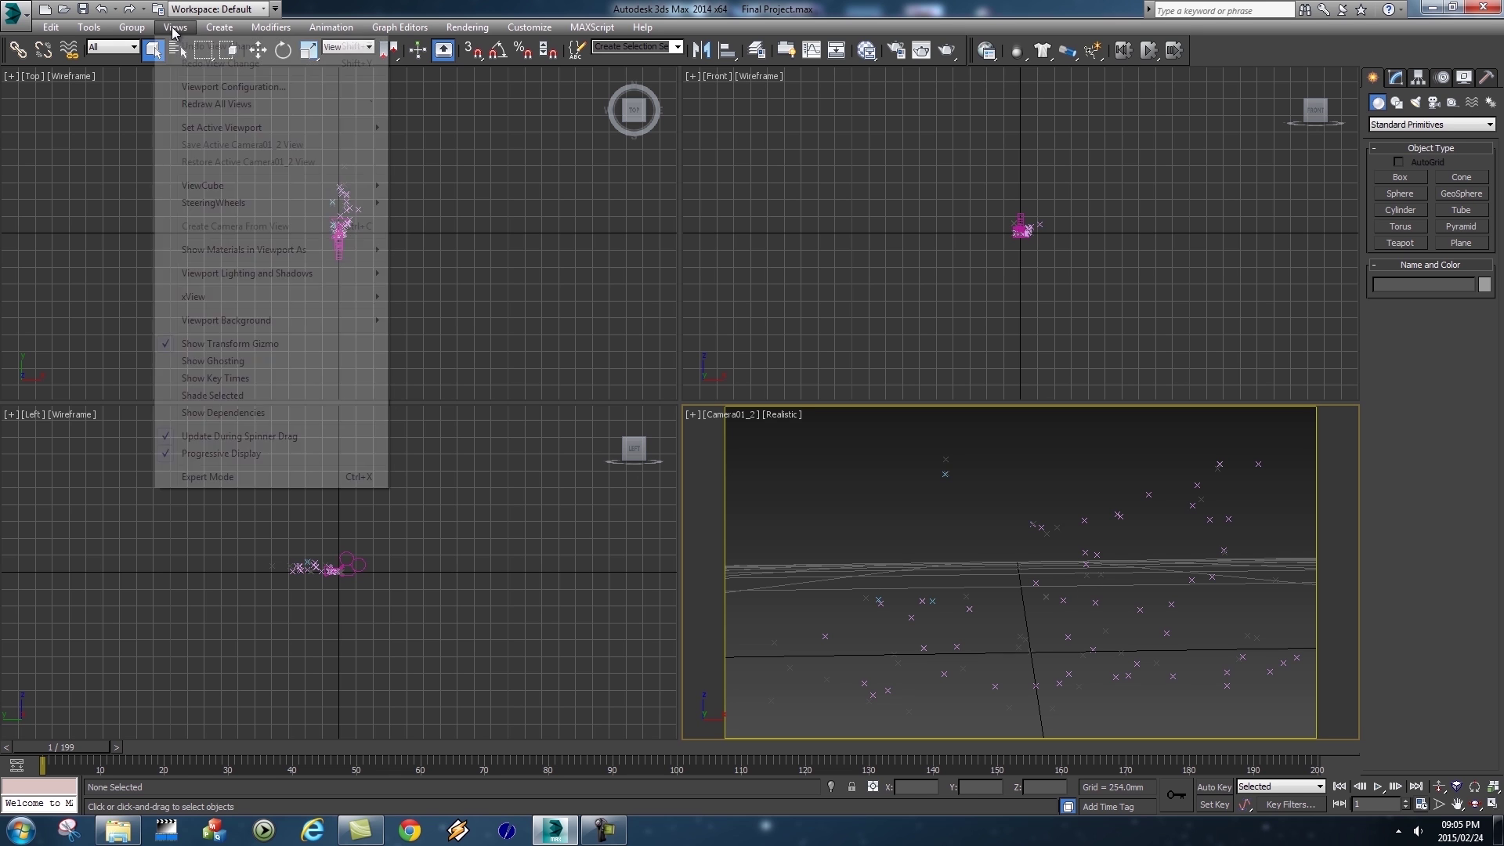
{"action": "mouse_move", "coordinate": [264, 326]}
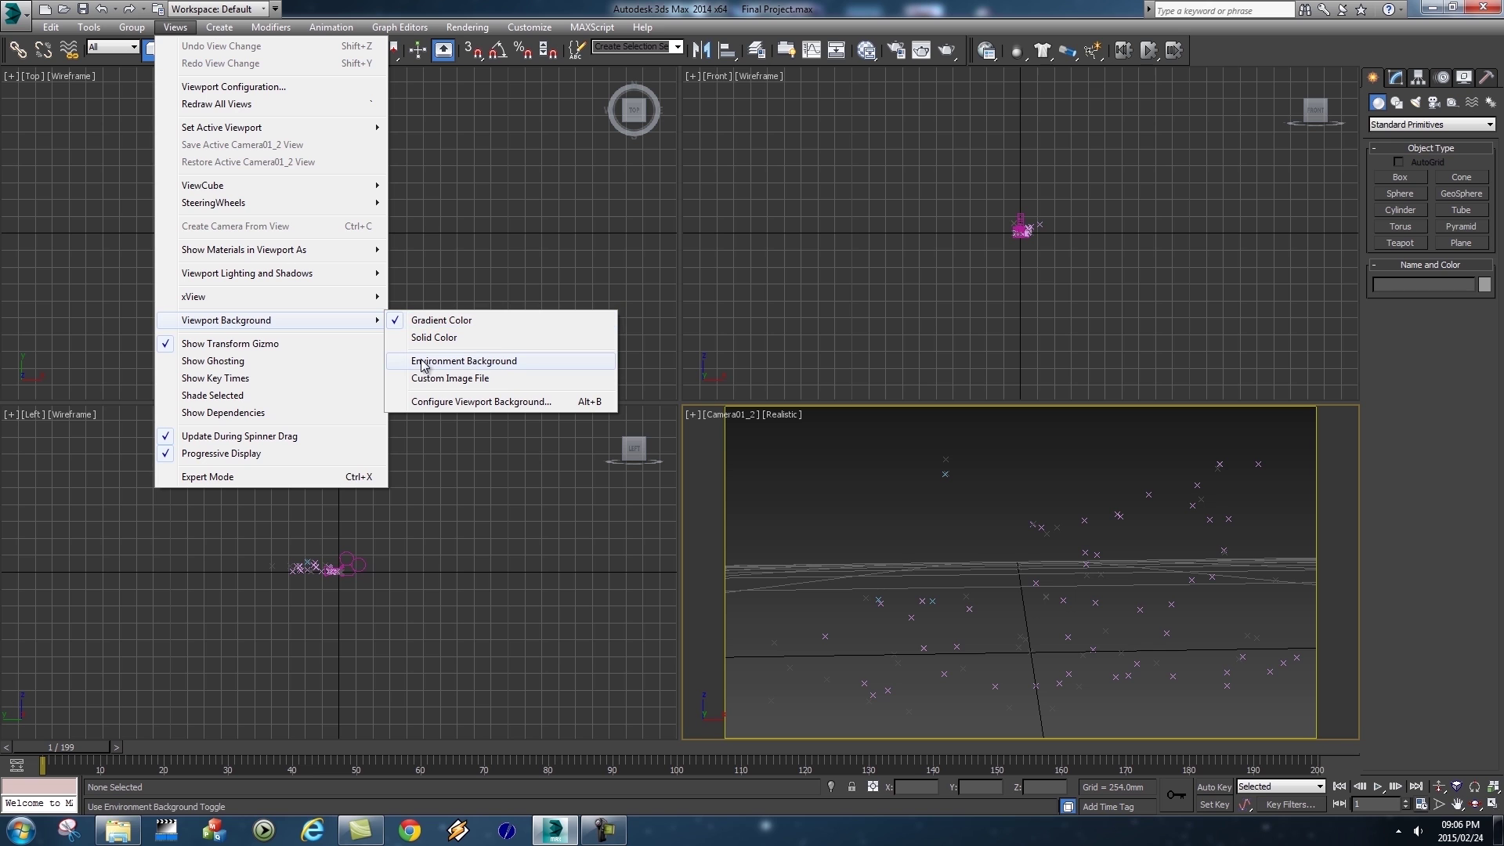
{"action": "left_click", "coordinate": [494, 362]}
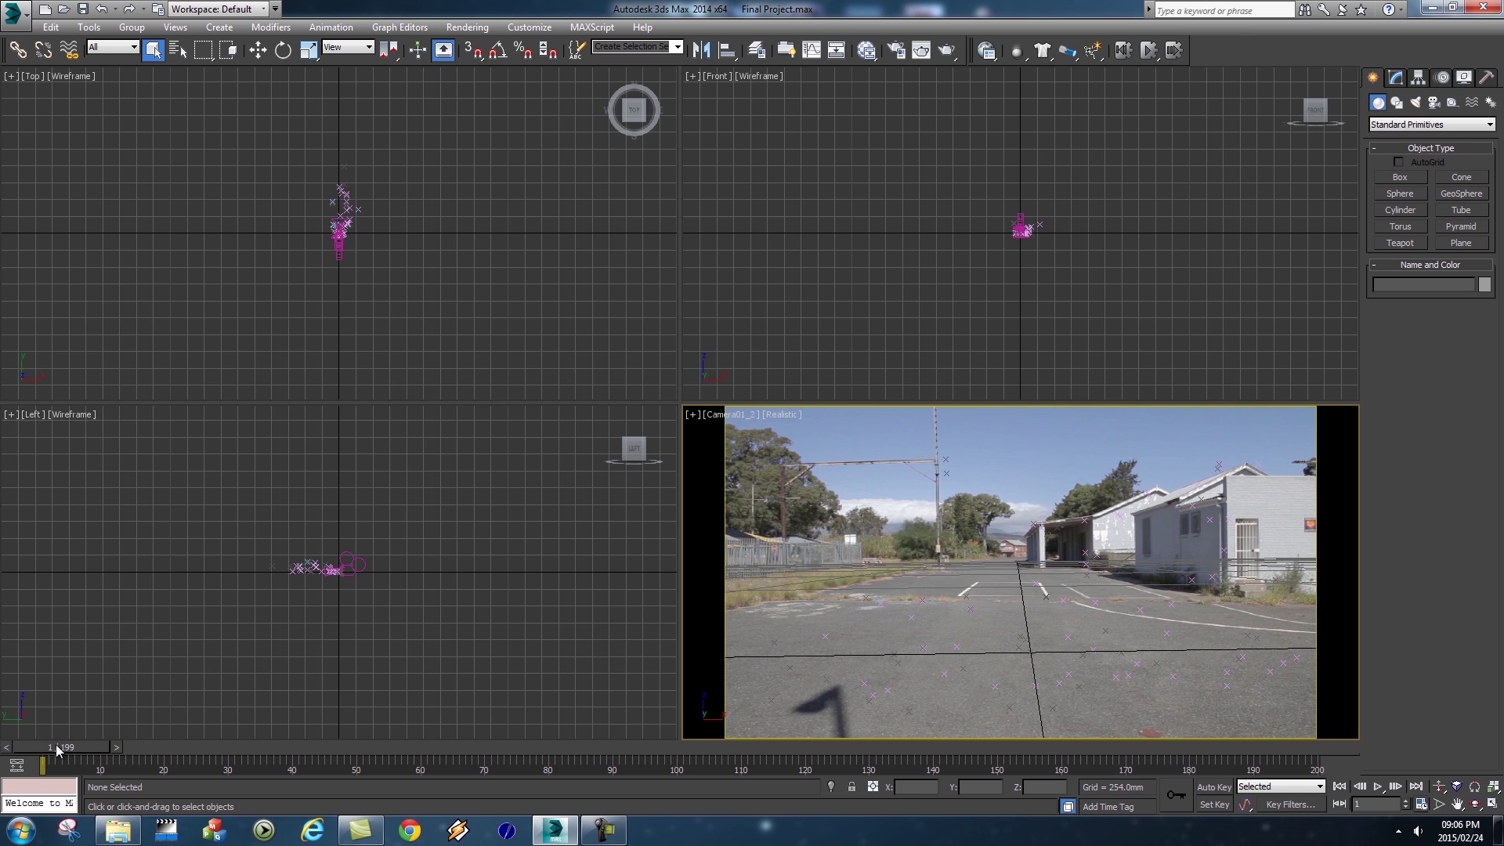
{"action": "left_click_drag", "start_coordinate": [65, 748], "coordinate": [631, 768]}
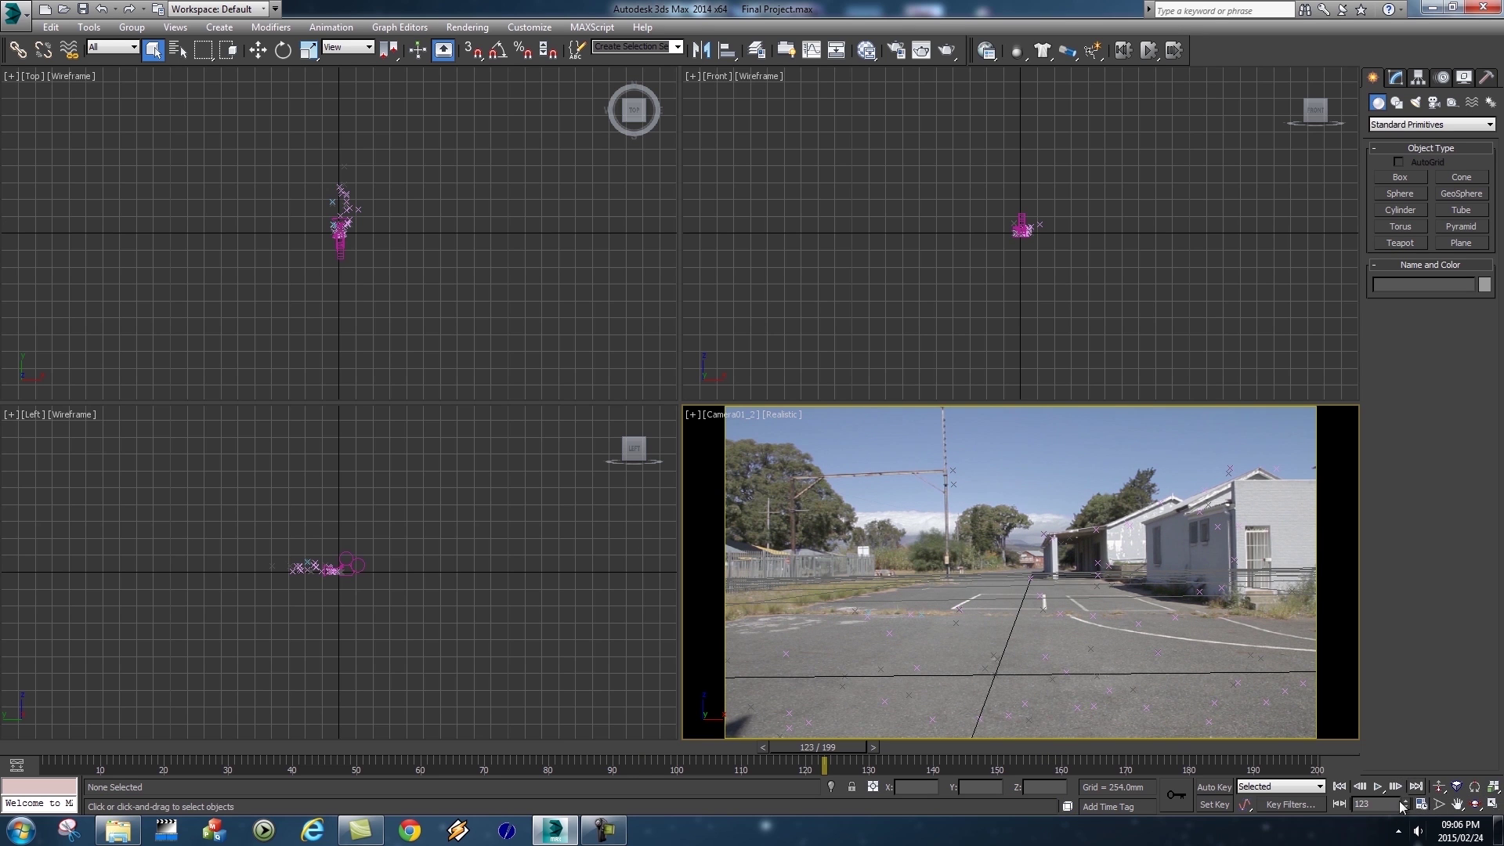
{"action": "left_click", "coordinate": [1423, 806]}
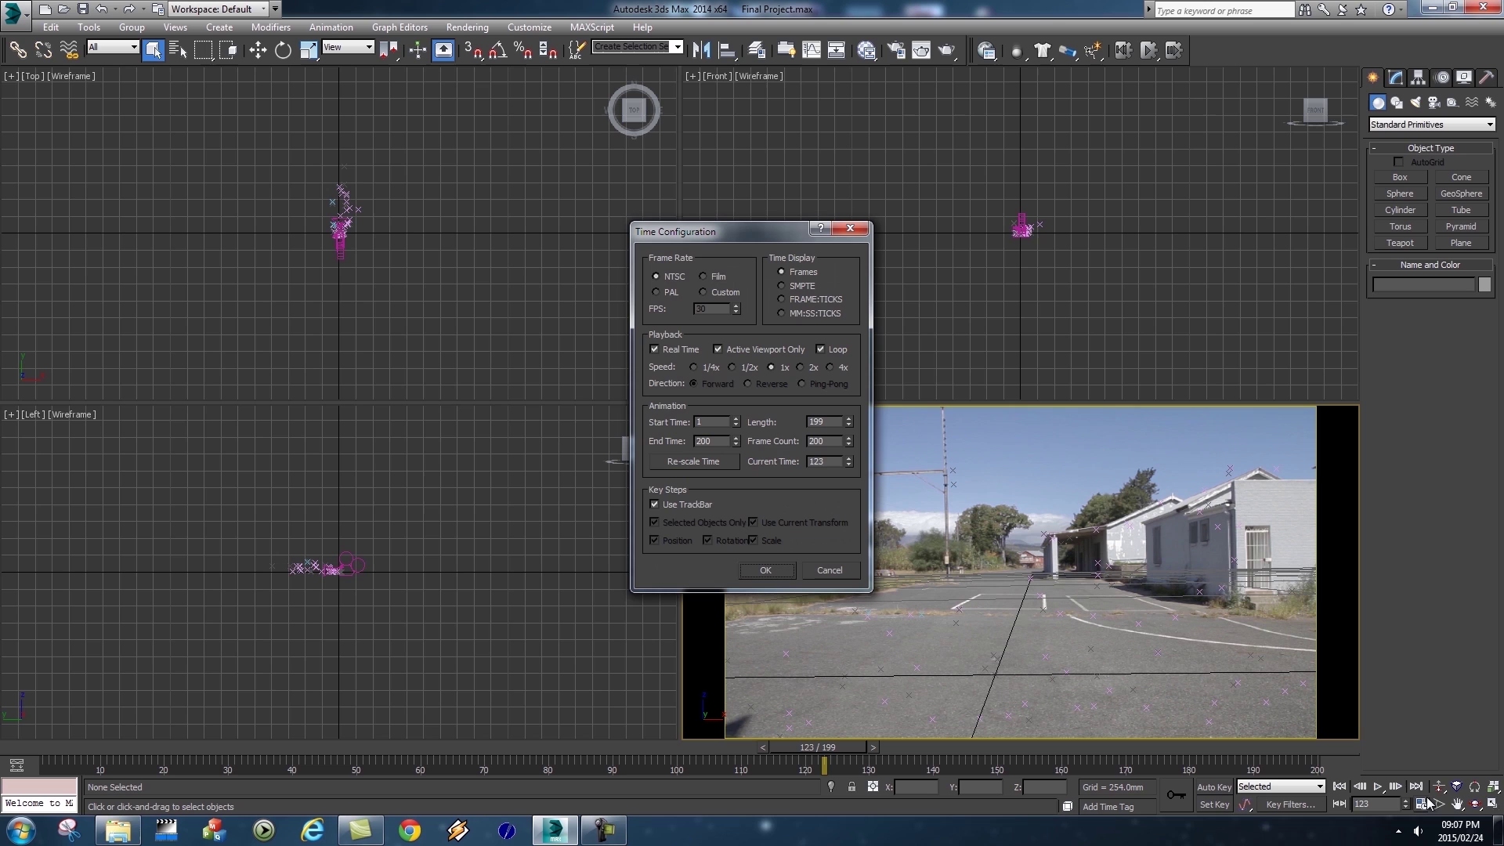
Turn off Real Time playback and play the animation to check the tracking.
{"action": "left_click", "coordinate": [653, 349]}
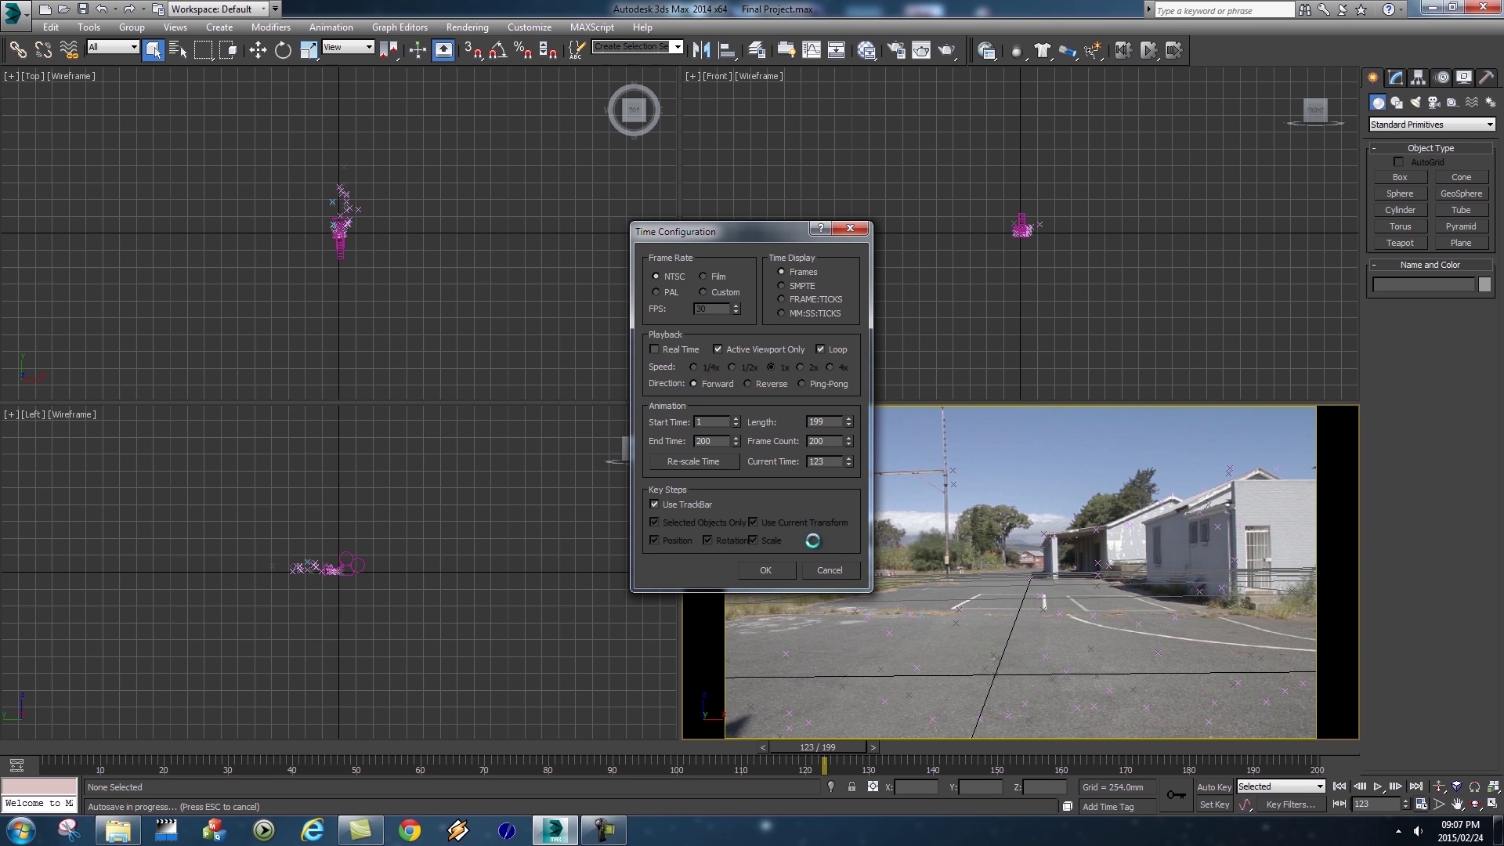
{"action": "left_click", "coordinate": [765, 570]}
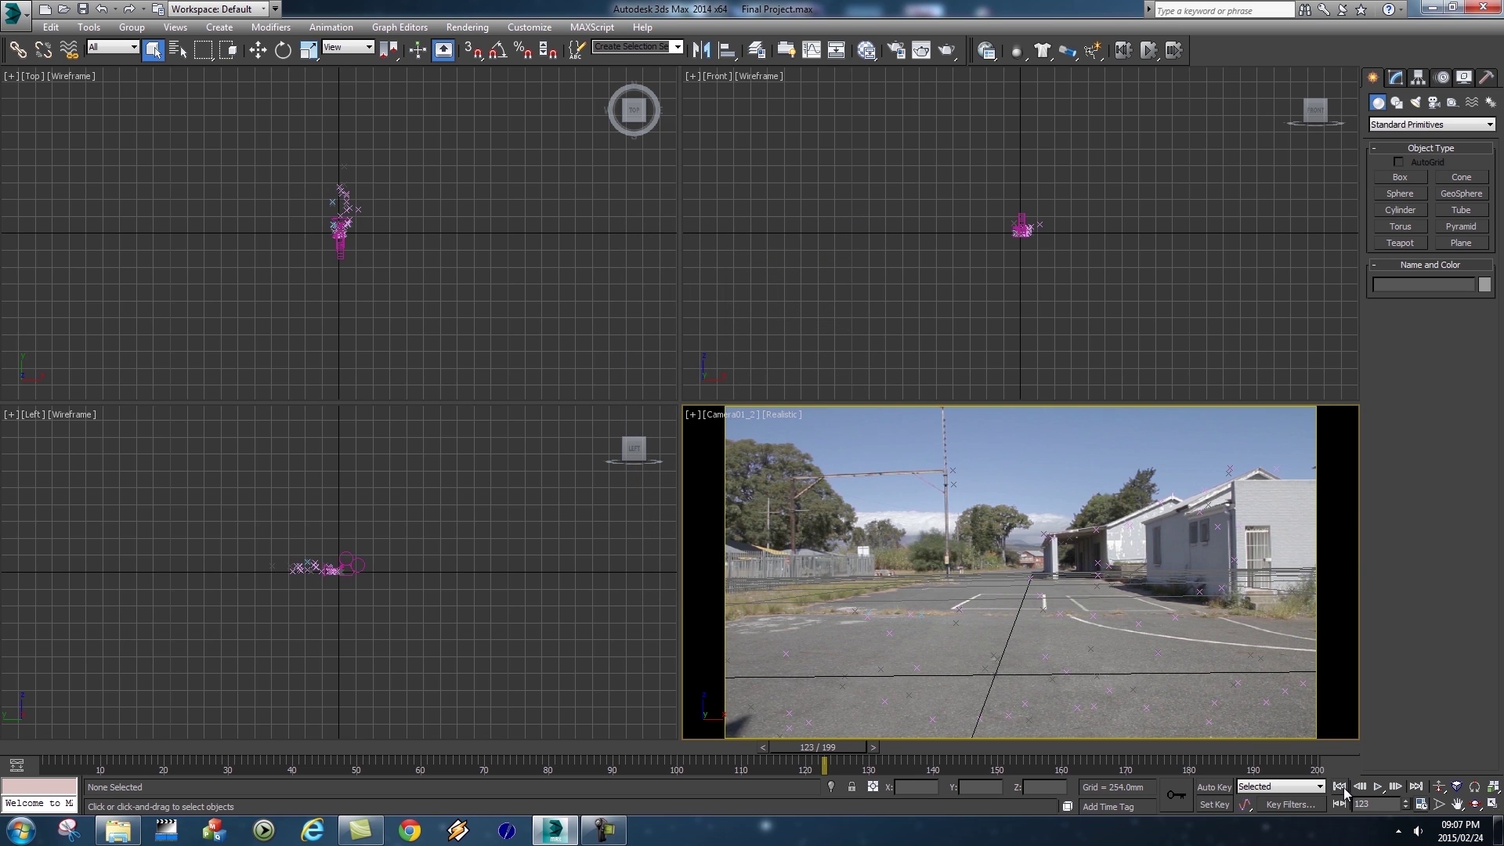
{"action": "left_click", "coordinate": [1378, 788]}
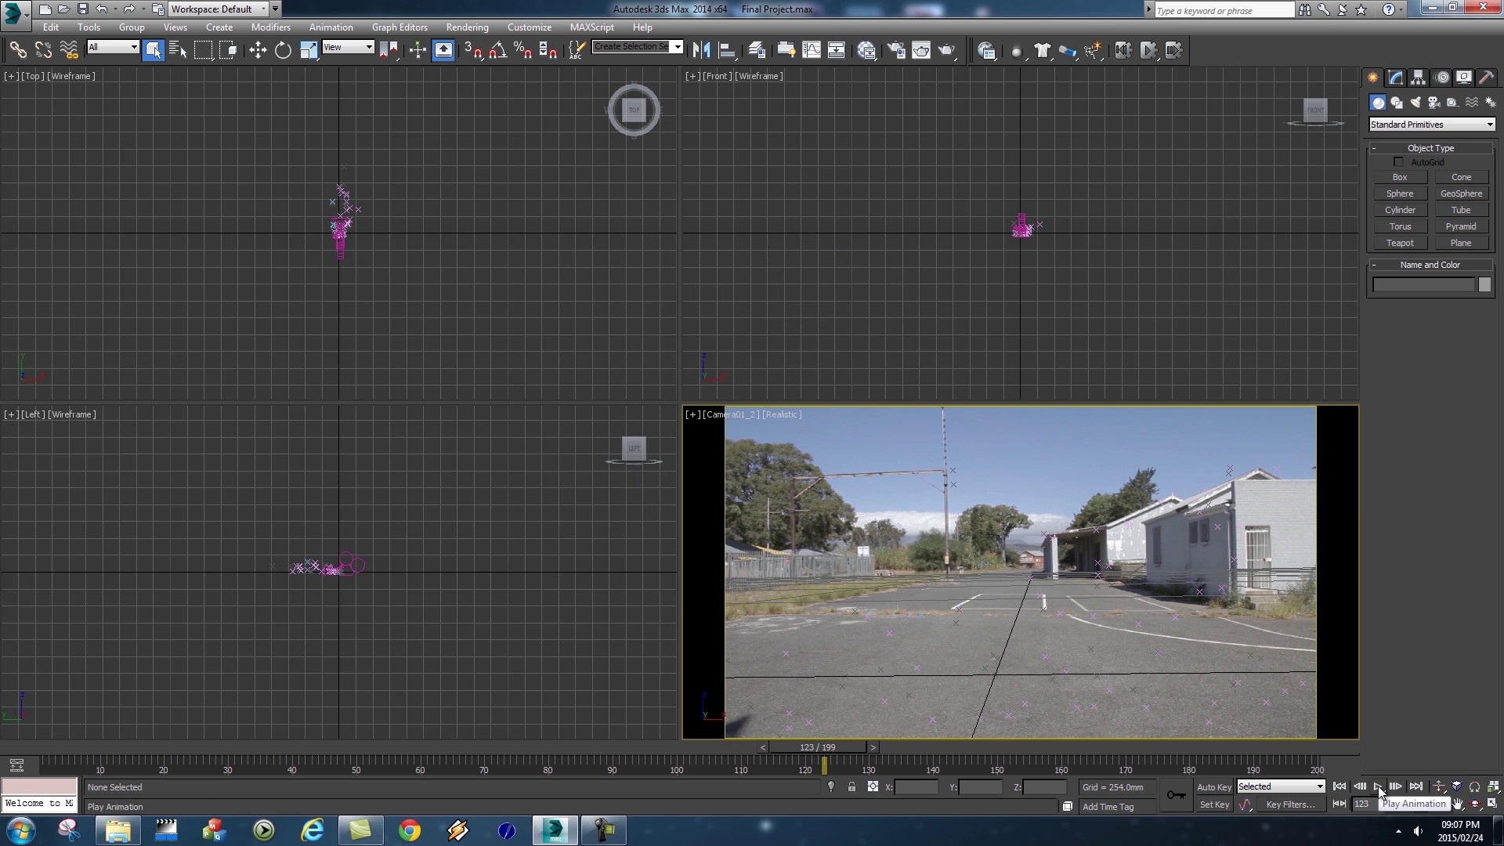